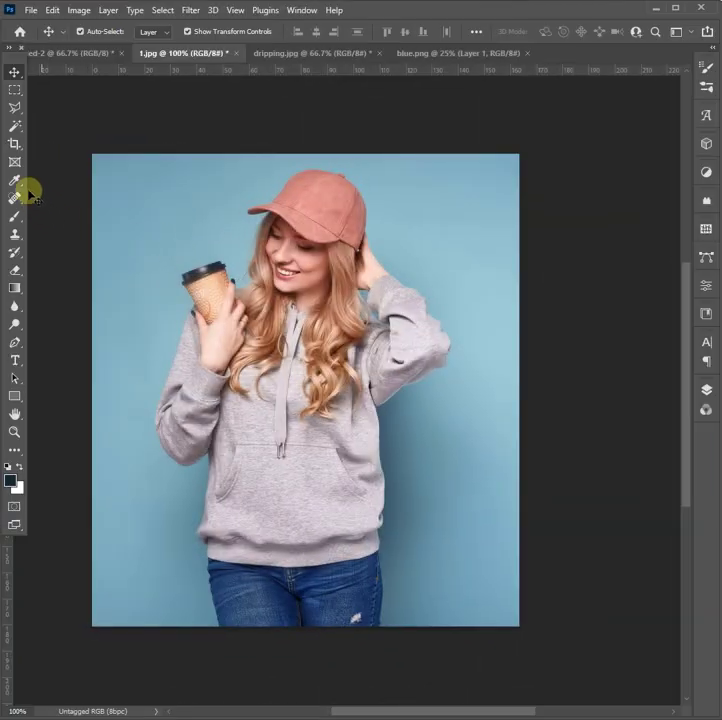
- Select the woman and her coffee cup automatically with Select Subject
left_click(13, 127)
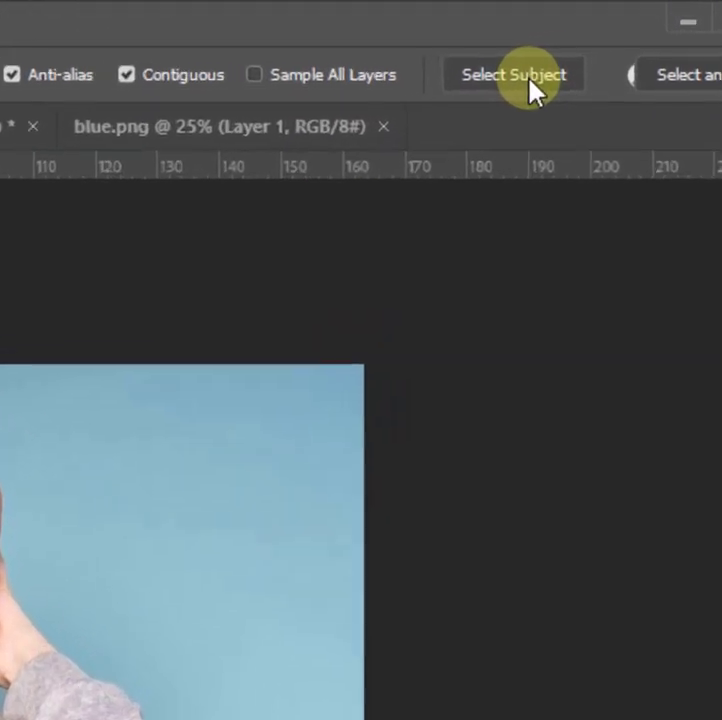
left_click(591, 33)
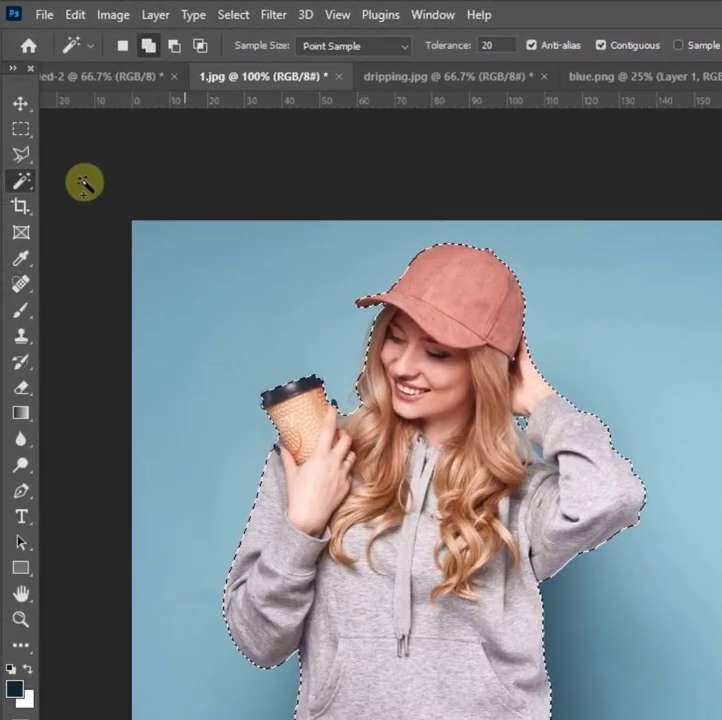
right_click(15, 182)
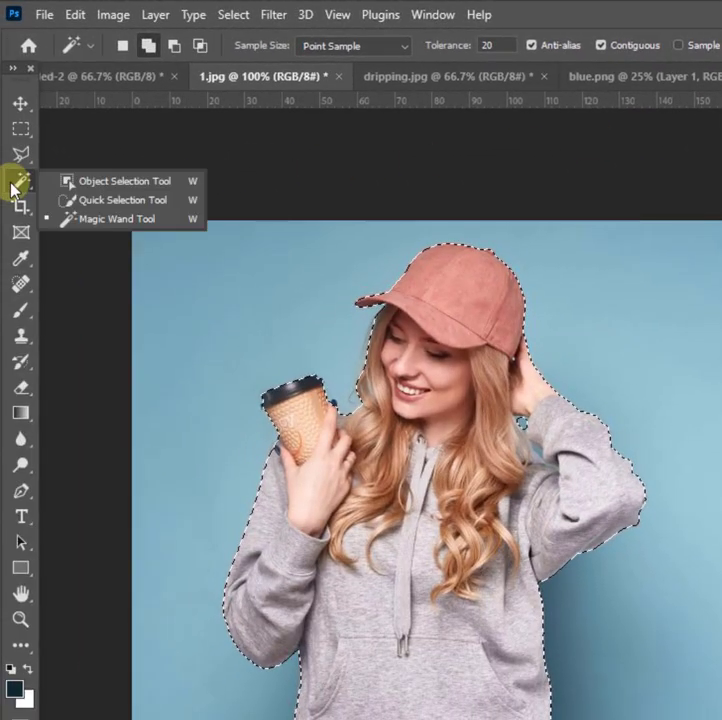
left_click(73, 200)
- Refine the selection edges by trimming blue backdrop gaps and adding missed areas, then go to the blank document
left_click(400, 425, "ctrl")
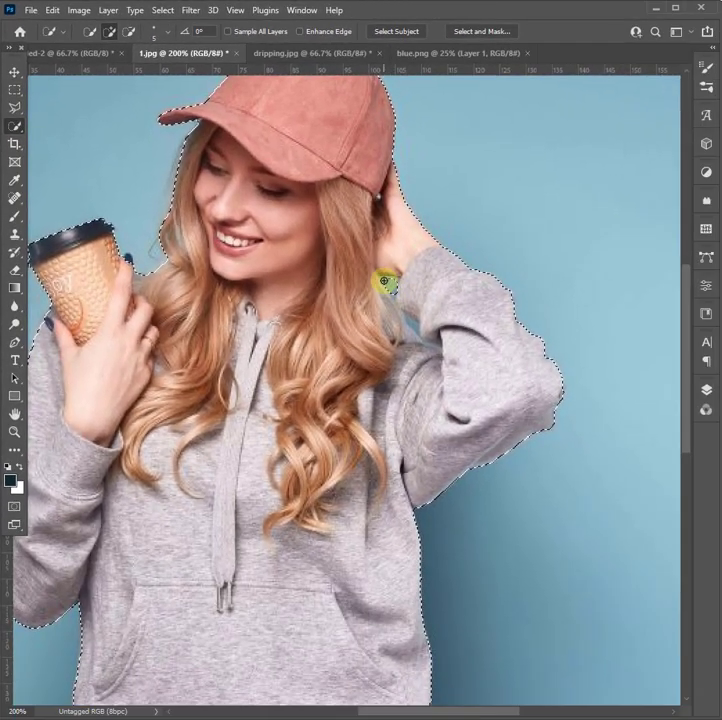
left_click(129, 31)
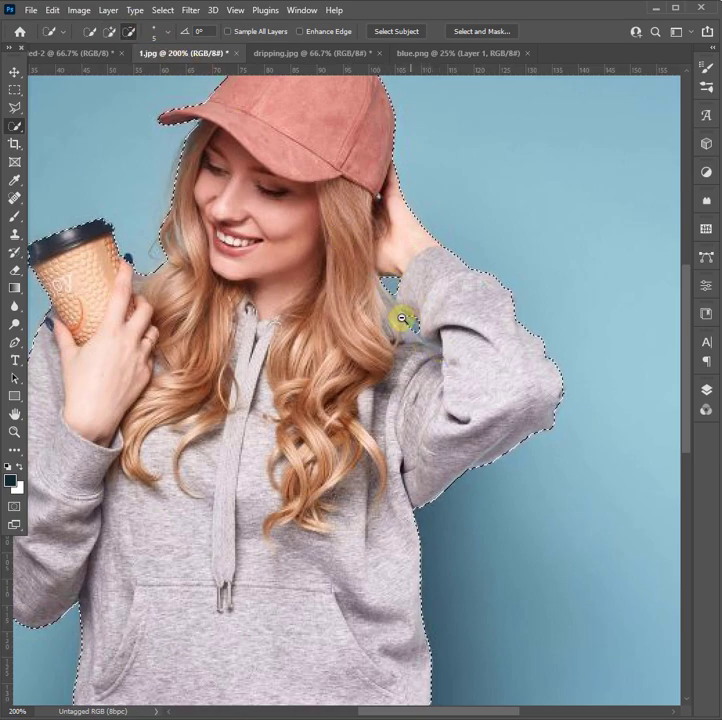
scroll(402, 318, "down", 2)
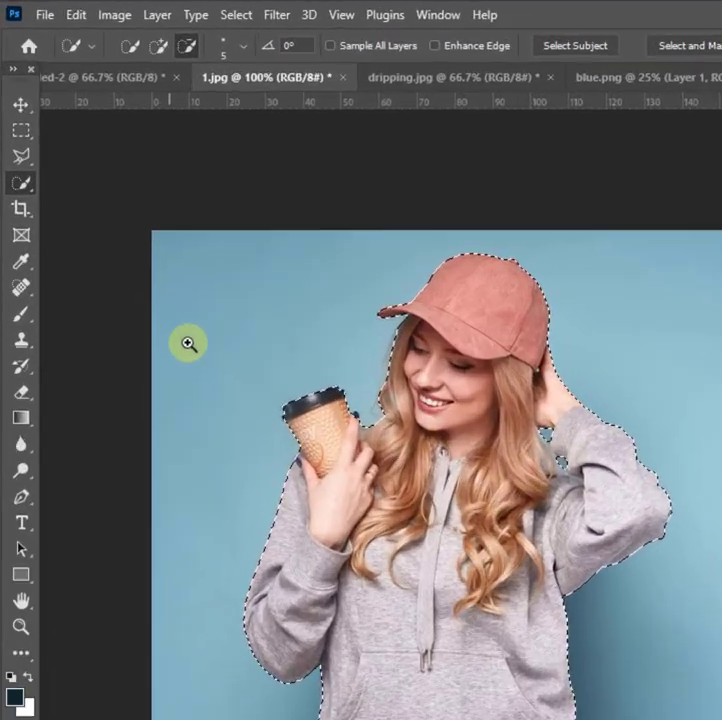
scroll(188, 343, "up", 3)
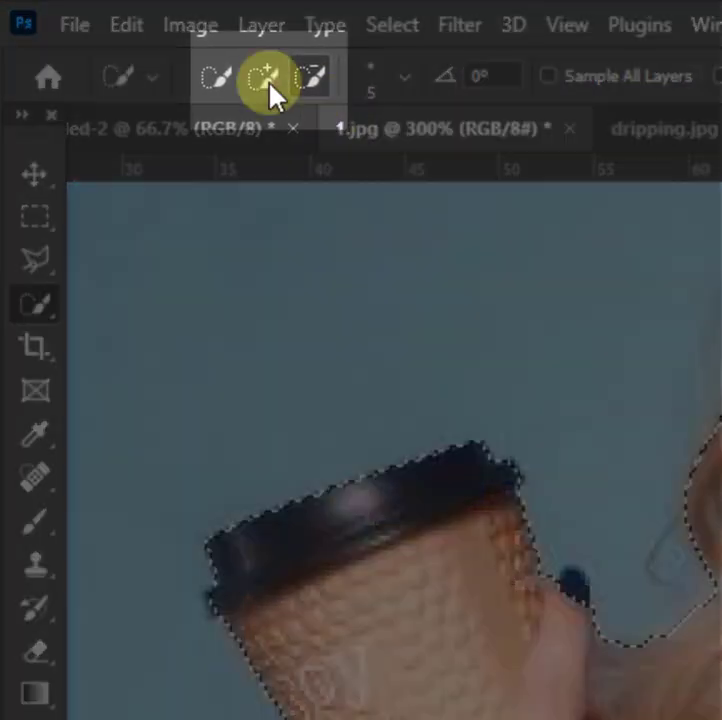
left_click(158, 45)
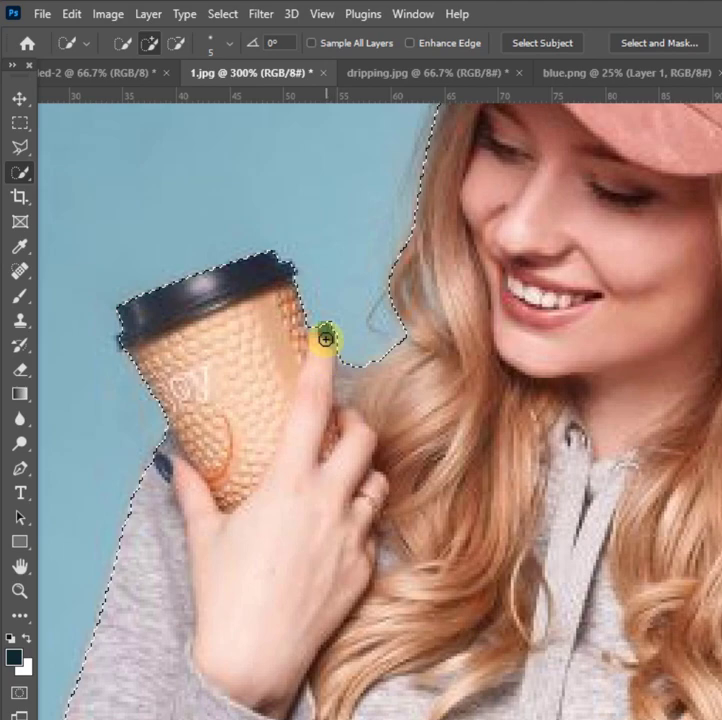
scroll(326, 340, "down", 3)
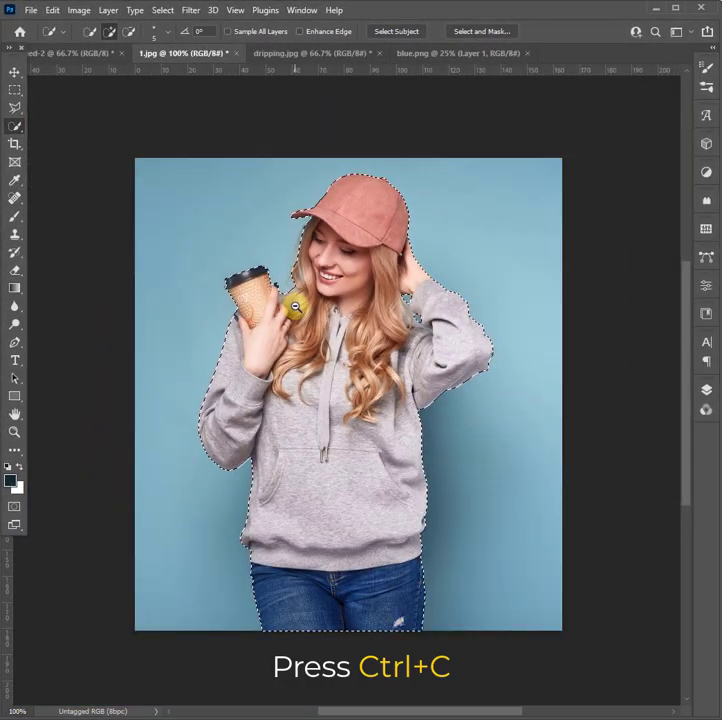
left_click(97, 53)
- Paste the woman as Layer 1 and mask it using her outline as the selection
left_click(15, 72)
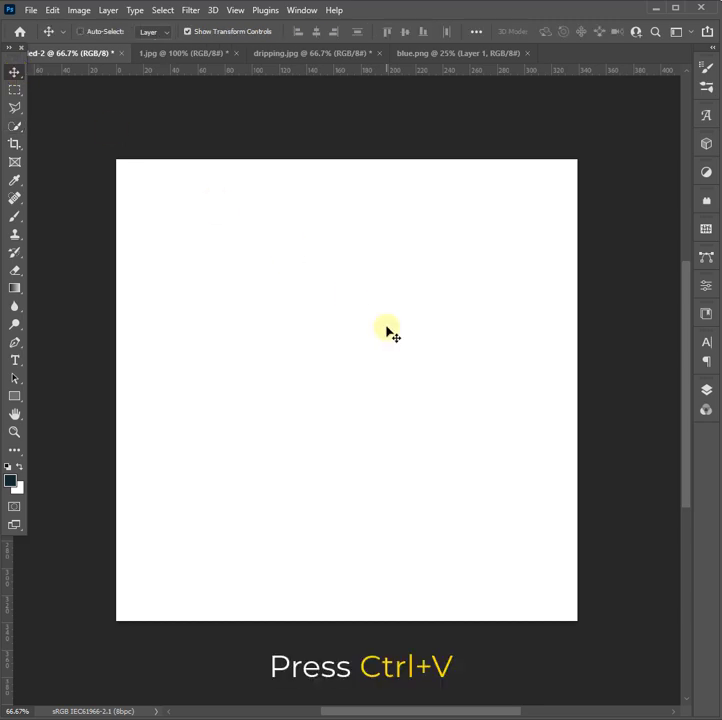
key("ctrl+v")
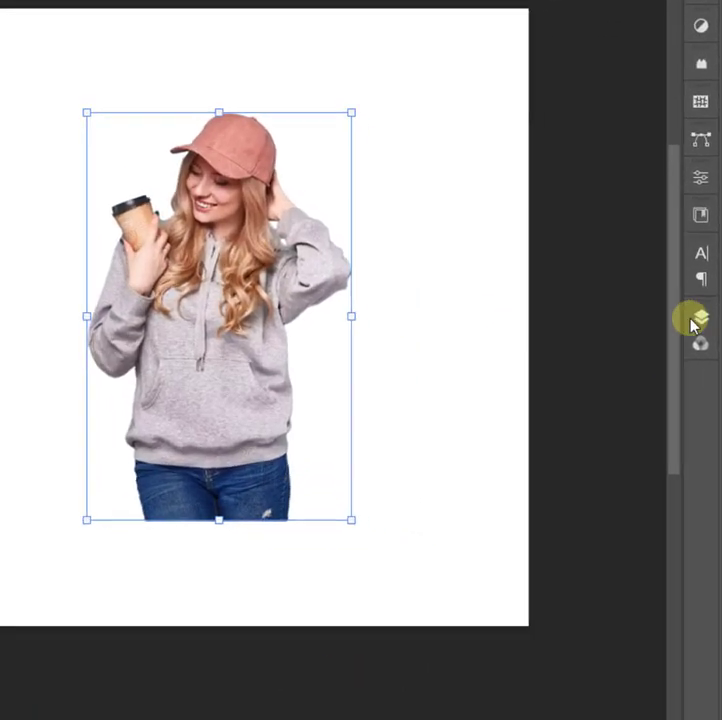
left_click(706, 389)
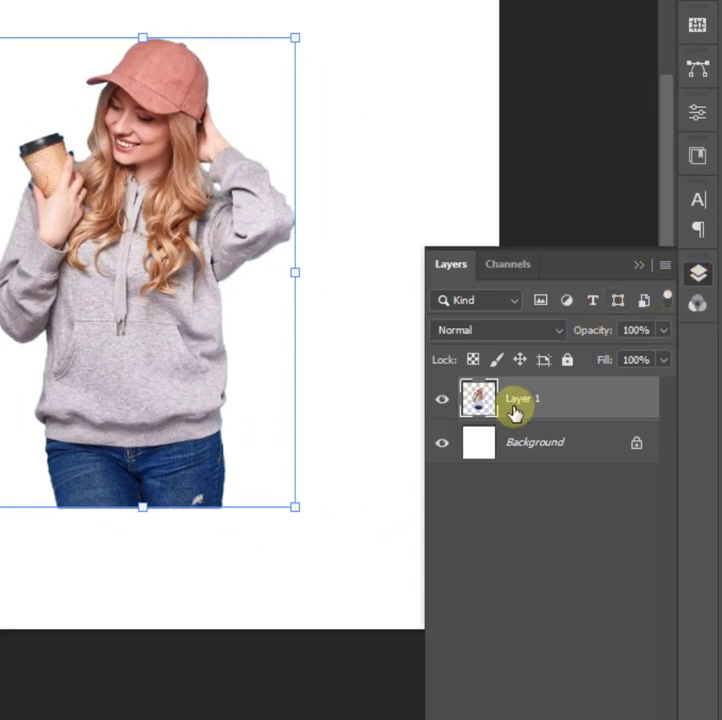
left_click(487, 403, "ctrl")
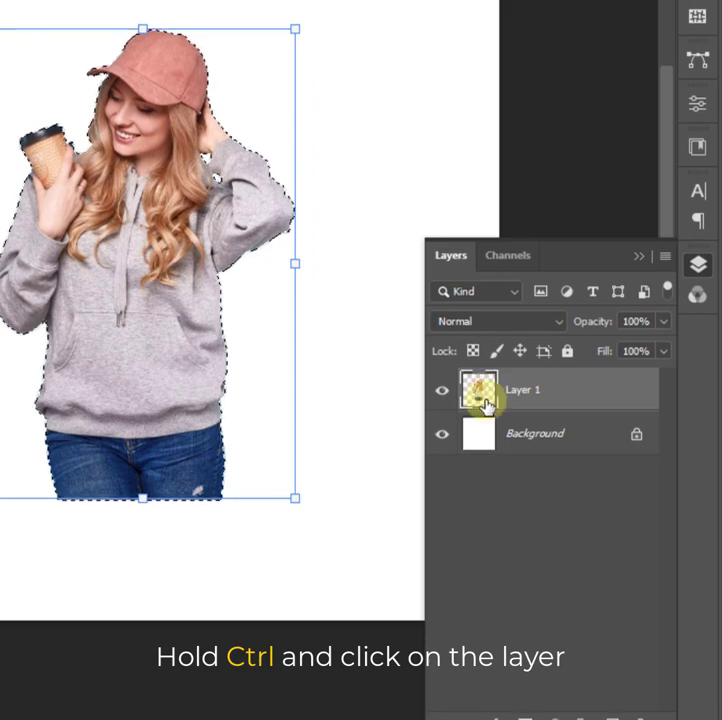
left_click(527, 678)
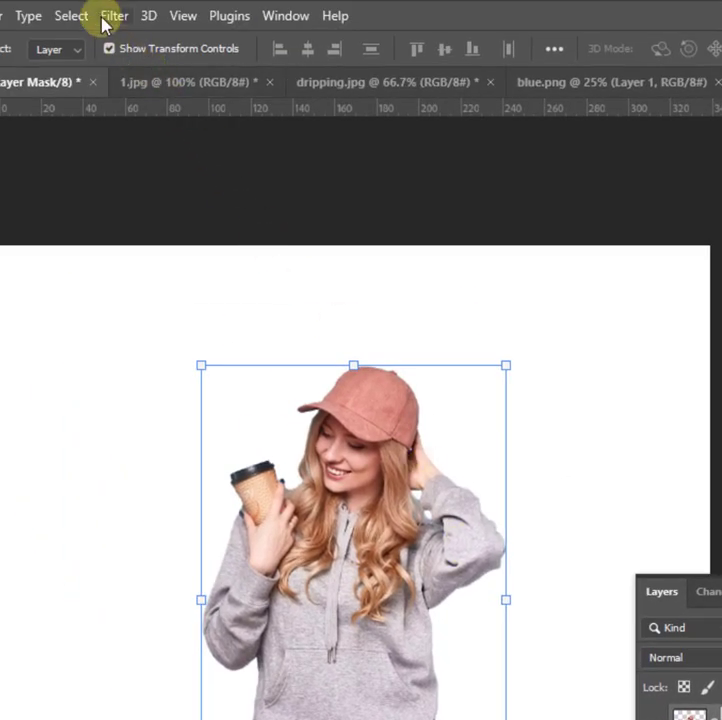
- Apply Filter > Other > Minimum at a 1-pixel radius to Layer 1's mask
left_click(108, 17)
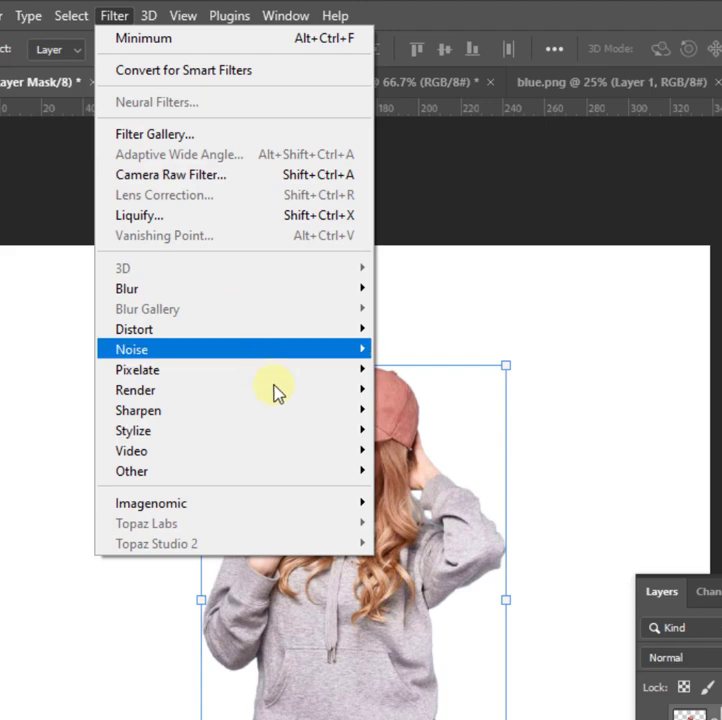
mouse_move(312, 476)
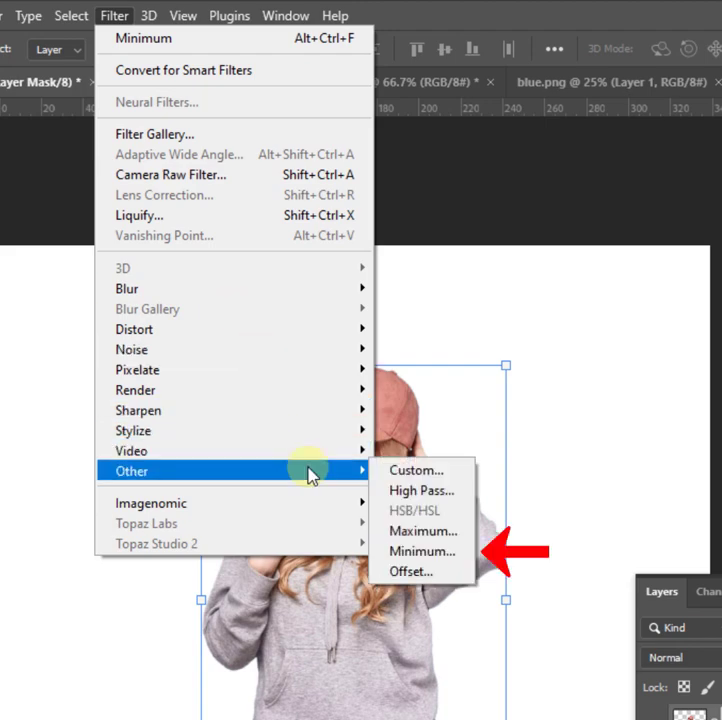
left_click(463, 551)
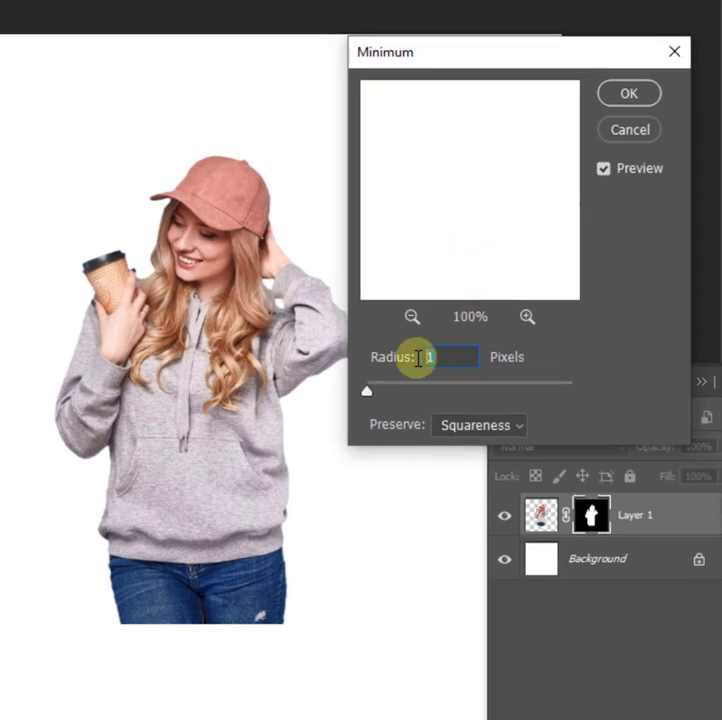
left_click(665, 142)
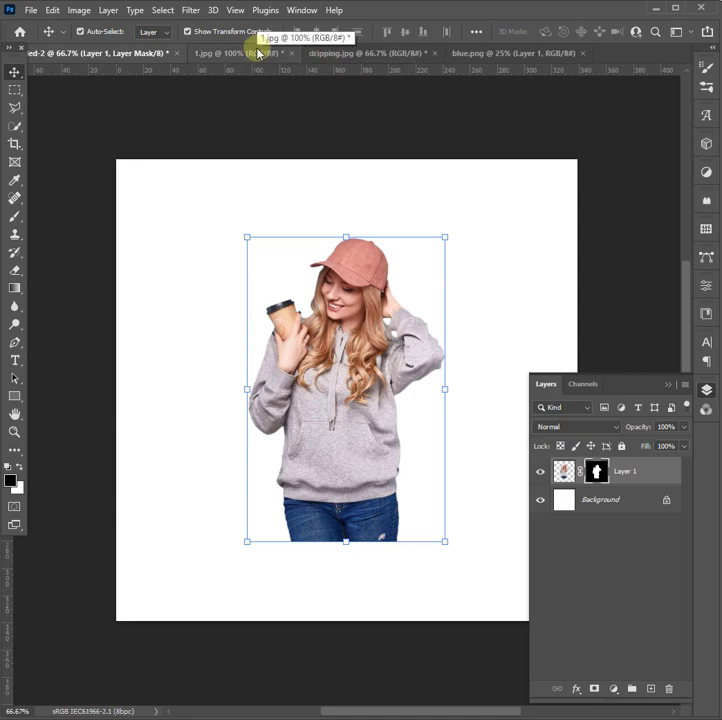
- Bring the black drip layer from dripping.jpg into the woman document
left_click(338, 55)
left_click_drag(325, 178, 150, 92)
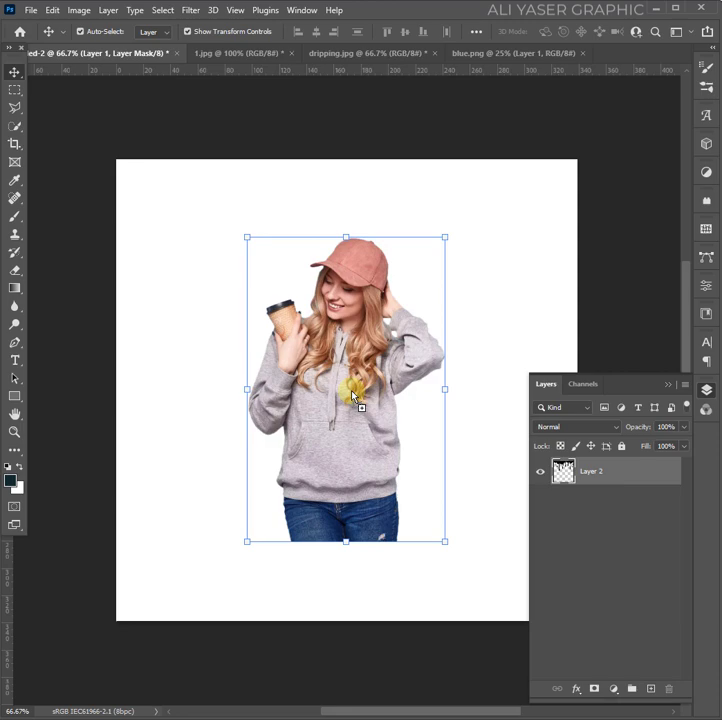
left_click_drag(352, 396, 564, 317)
- Scale the drips down to about 32% width and position them across the lower hoodie
left_click(578, 276)
left_click_drag(578, 276, 477, 311)
left_click_drag(440, 380, 410, 413)
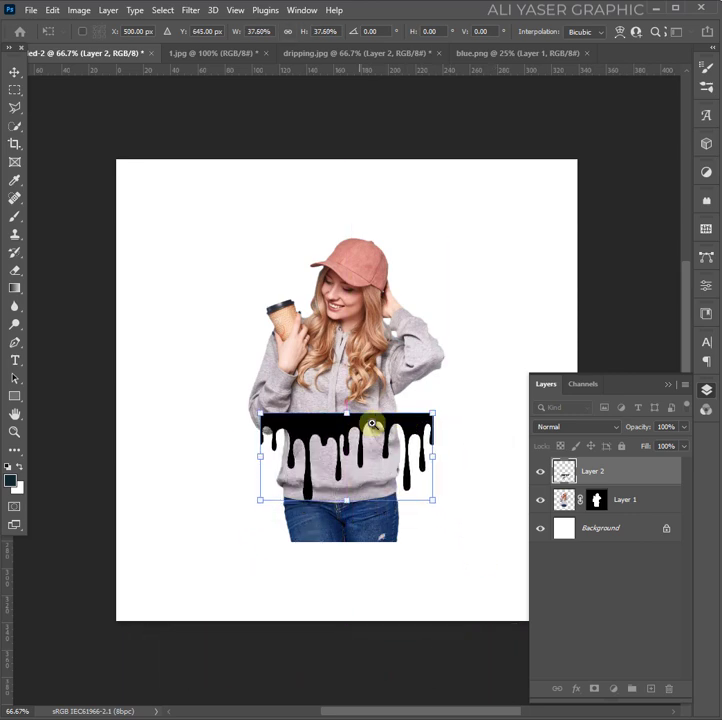
scroll(371, 424, "up", 3)
left_click_drag(462, 469, 428, 469)
left_click_drag(314, 458, 315, 444)
left_click_drag(427, 465, 411, 465)
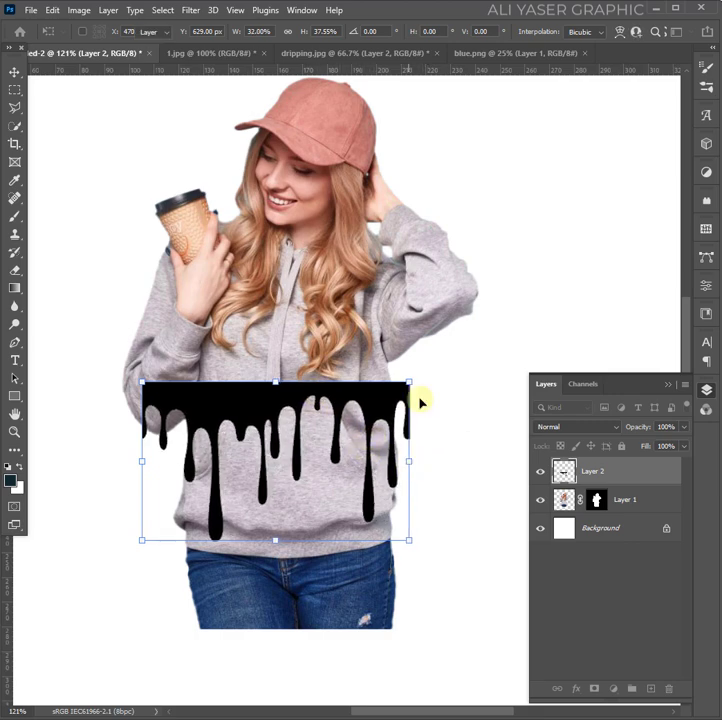
key("Return")
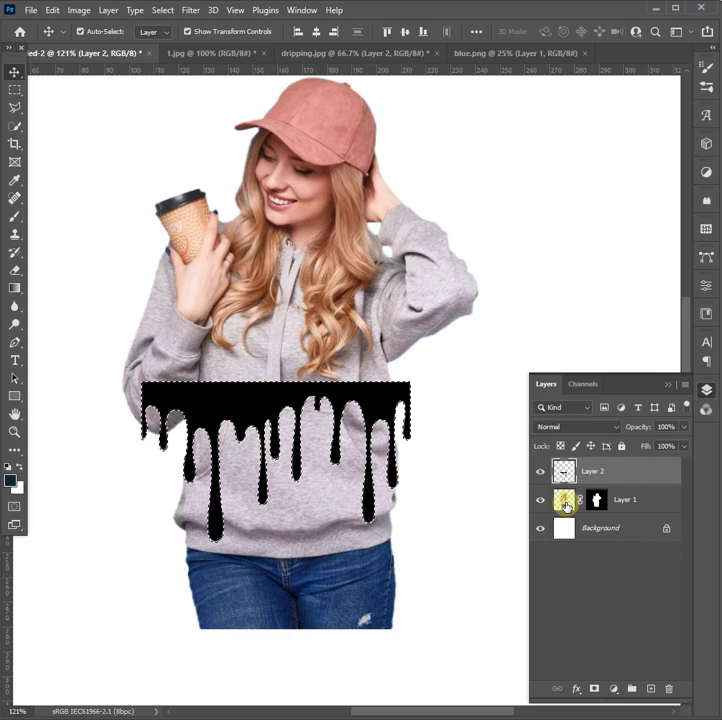
- Paint black on Layer 1's mask to hide the jeans, then deselect
left_click(565, 502)
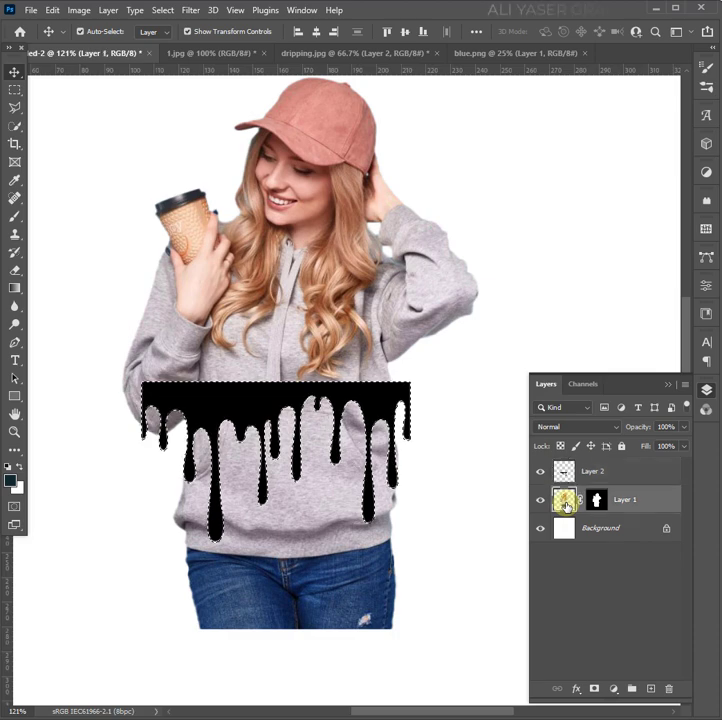
left_click(16, 222)
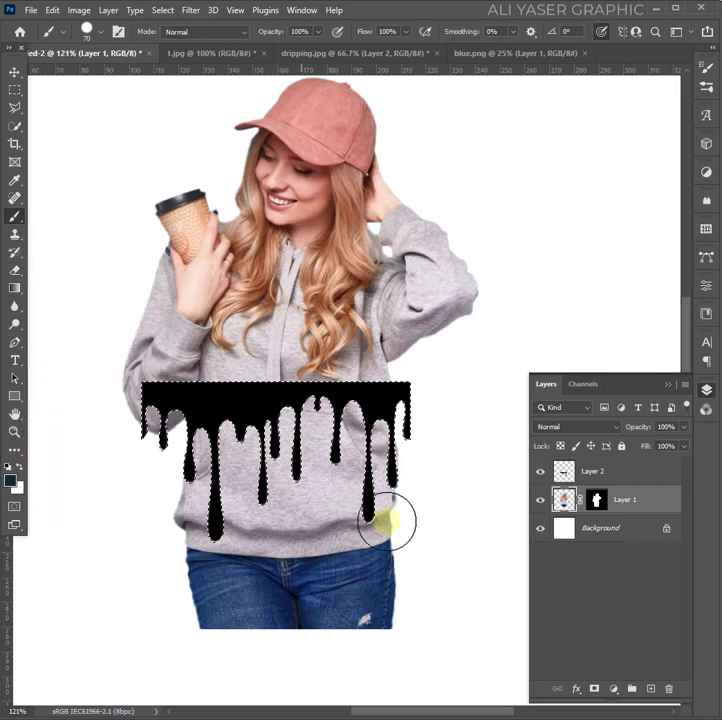
left_click(596, 499)
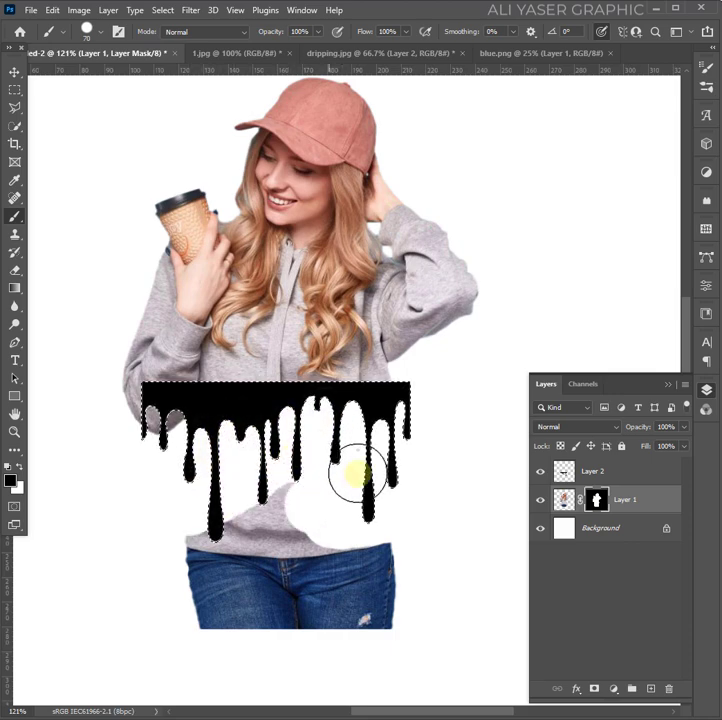
mouse_move(228, 563)
left_mouse_down()
mouse_move(338, 541)
mouse_move(404, 564)
mouse_move(362, 581)
mouse_move(250, 579)
mouse_move(208, 614)
mouse_move(421, 623)
left_mouse_up()
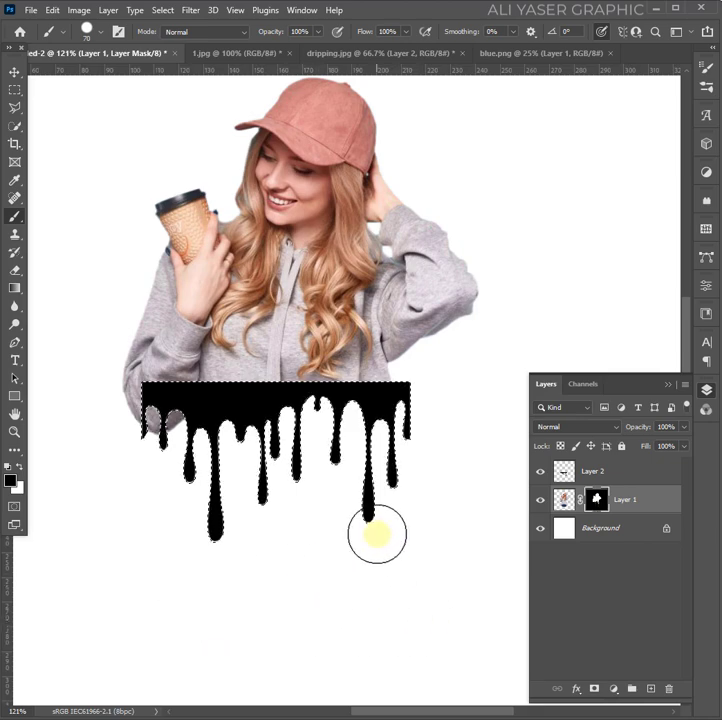
key("ctrl+d")
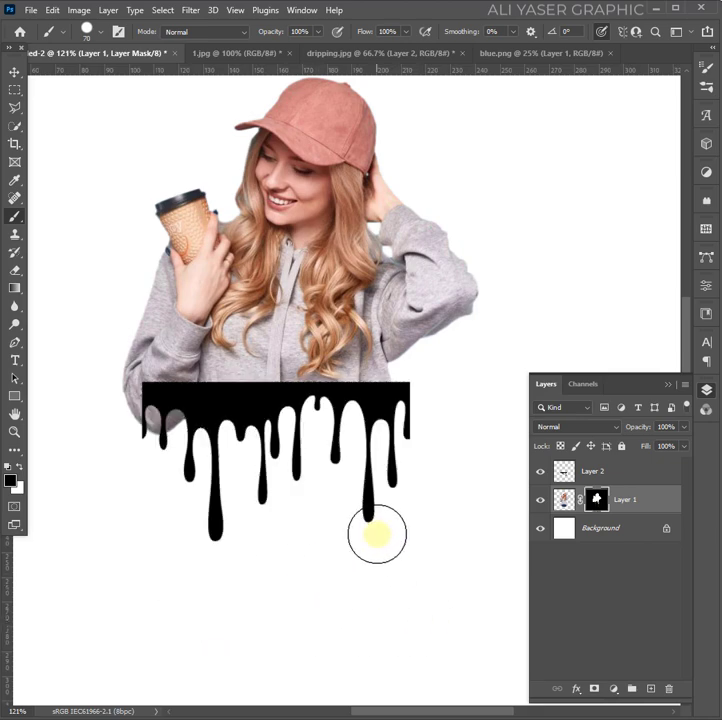
- Delete the black drip layer, Layer 2
left_click(538, 472)
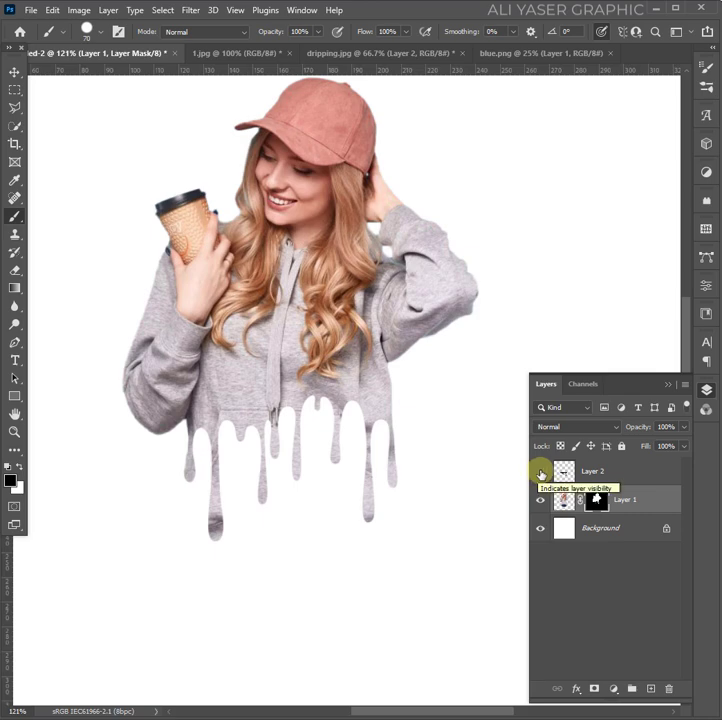
left_click(15, 71)
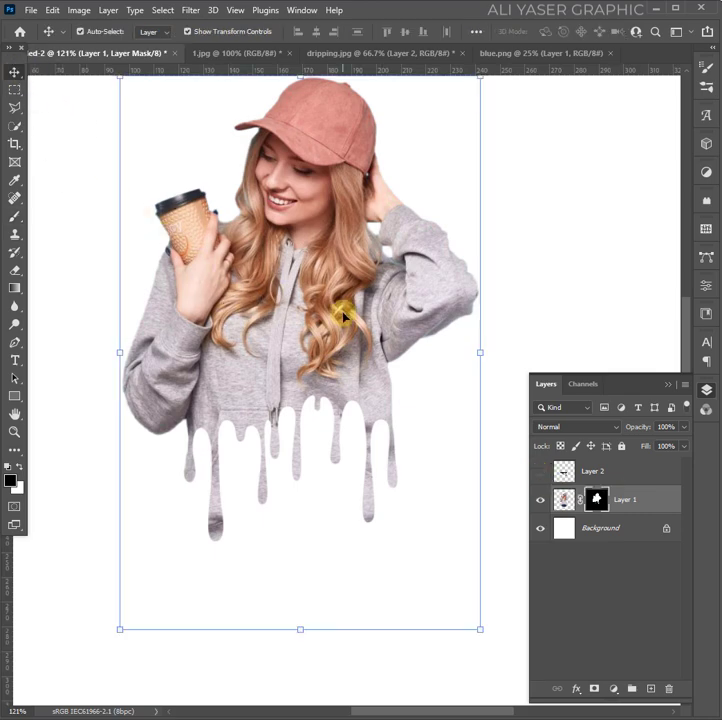
scroll(342, 316, "down", 1)
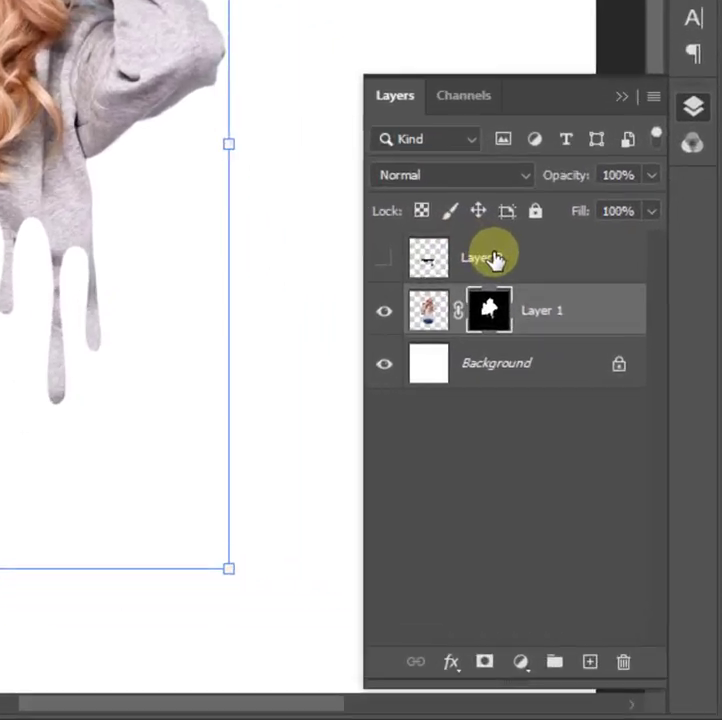
left_click_drag(602, 471, 666, 652)
left_click_drag(611, 589, 616, 652)
- Lock Layer 1 and add a Gradient Fill layer above the Background
left_click(458, 172)
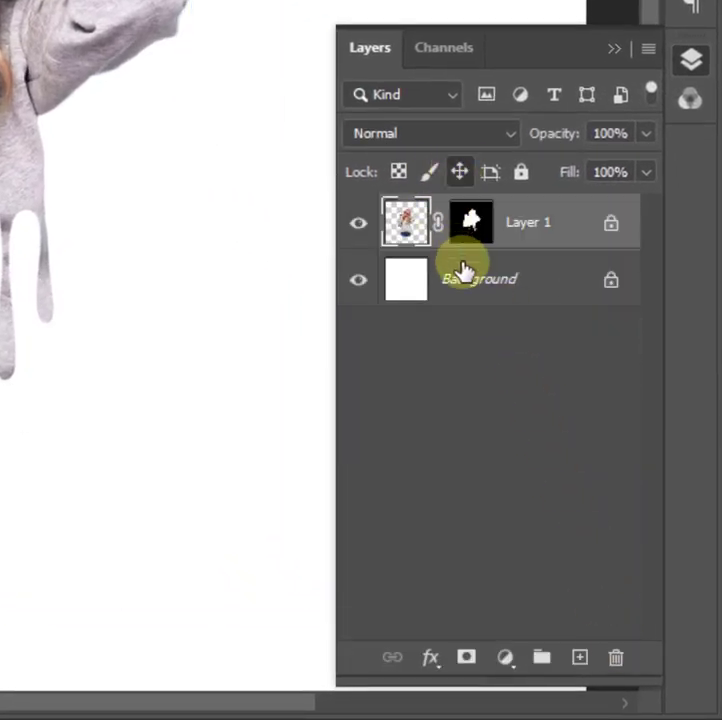
left_click(466, 287)
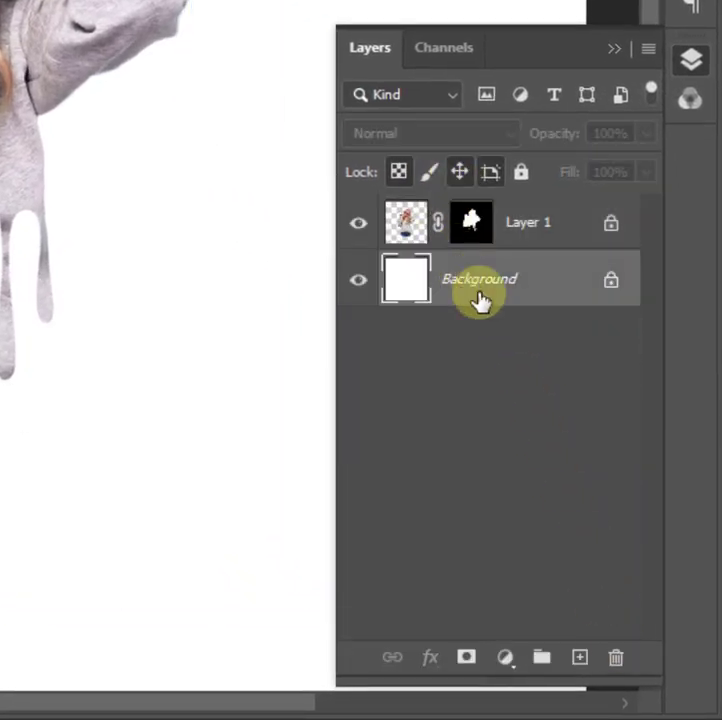
left_click(506, 658)
left_click(574, 204)
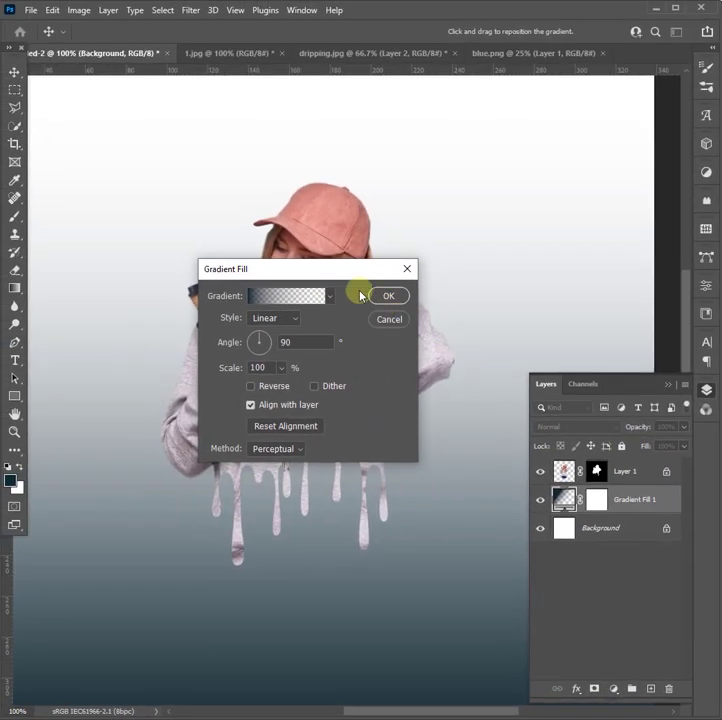
left_click_drag(361, 266, 529, 222)
- Use the Foreground to Background preset with a darker rose #975a52 left stop sampled from the cap
left_click(472, 243)
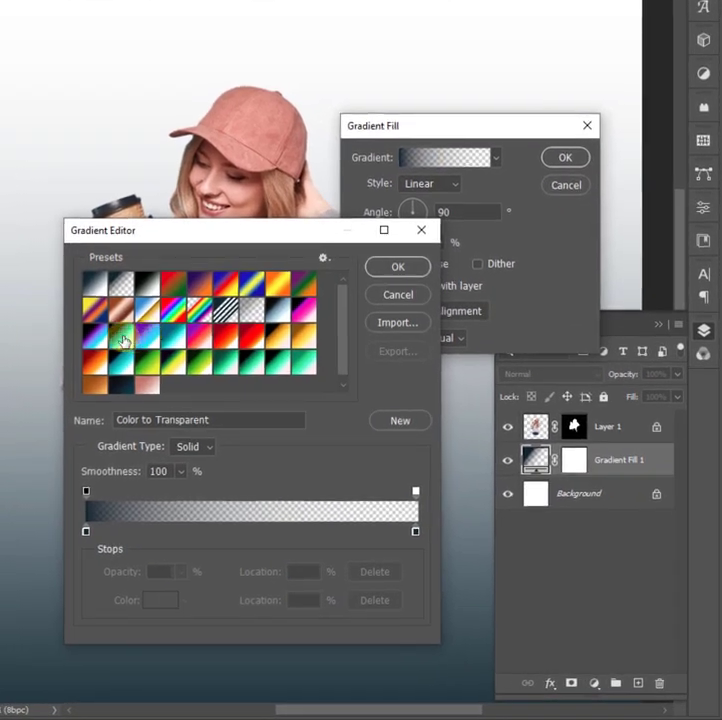
left_click(125, 305)
left_click(87, 529)
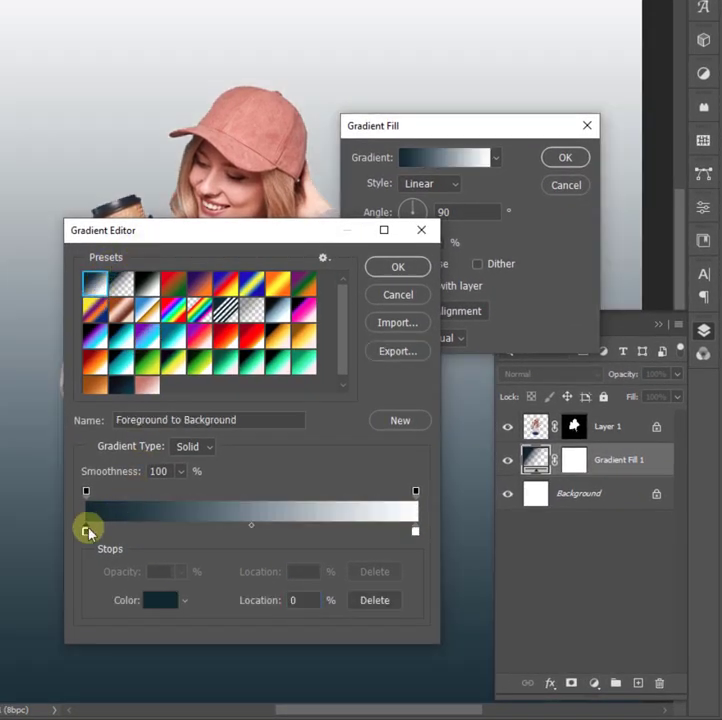
left_click(268, 130)
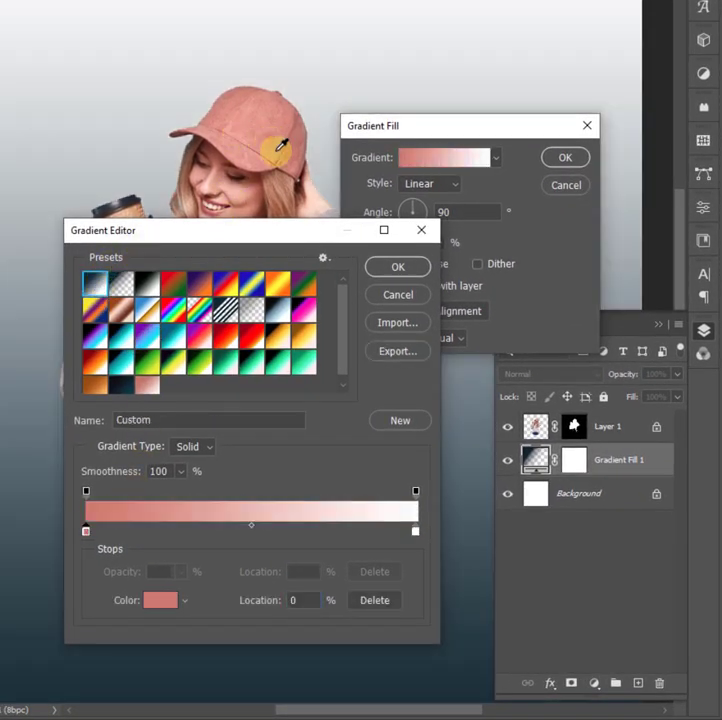
left_click(158, 605)
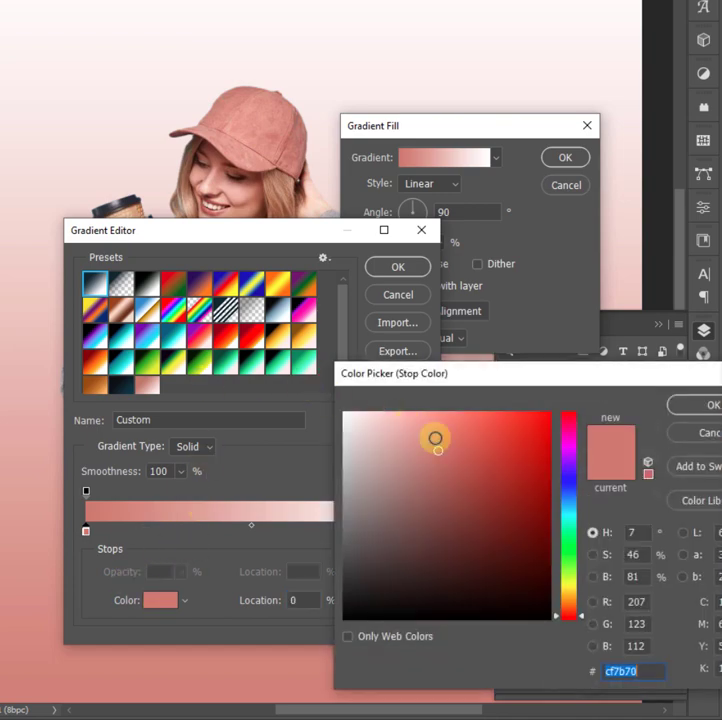
left_click(437, 488)
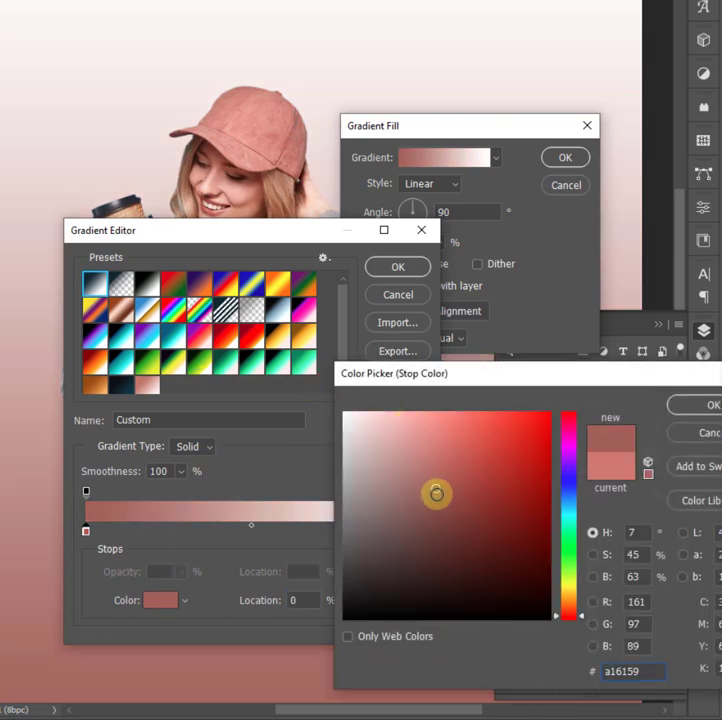
left_click(437, 497)
left_click(690, 405)
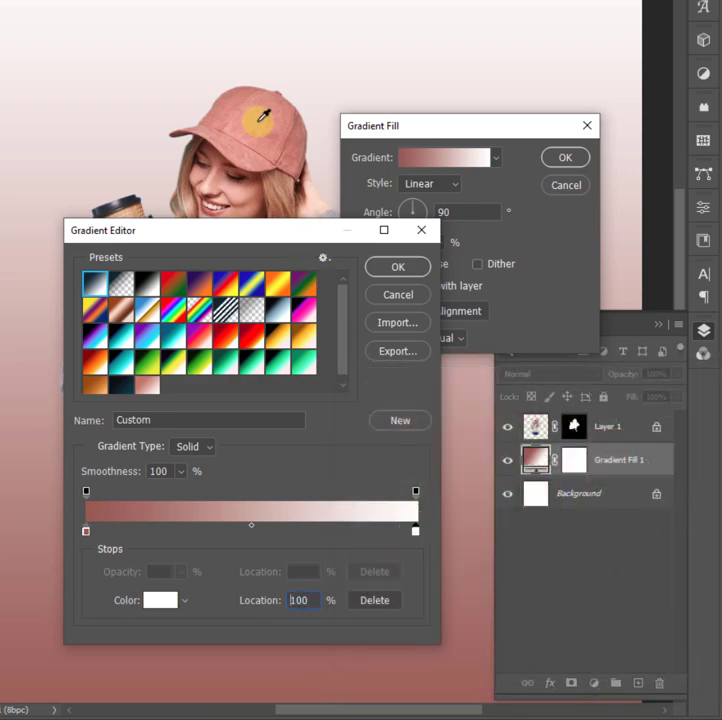
- Set the right stop to pale pink #f1b8af and accept the edited gradient
left_click(236, 114)
left_click(160, 600)
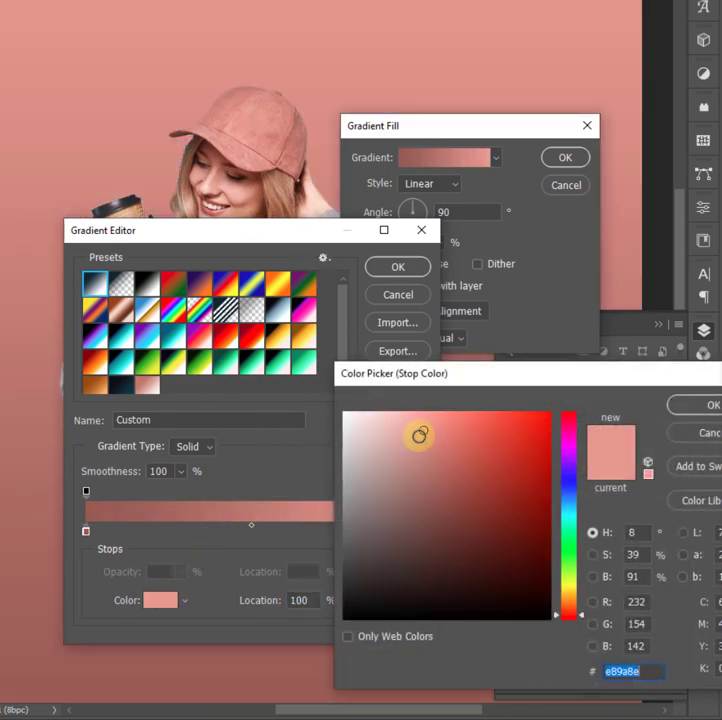
left_click(401, 424)
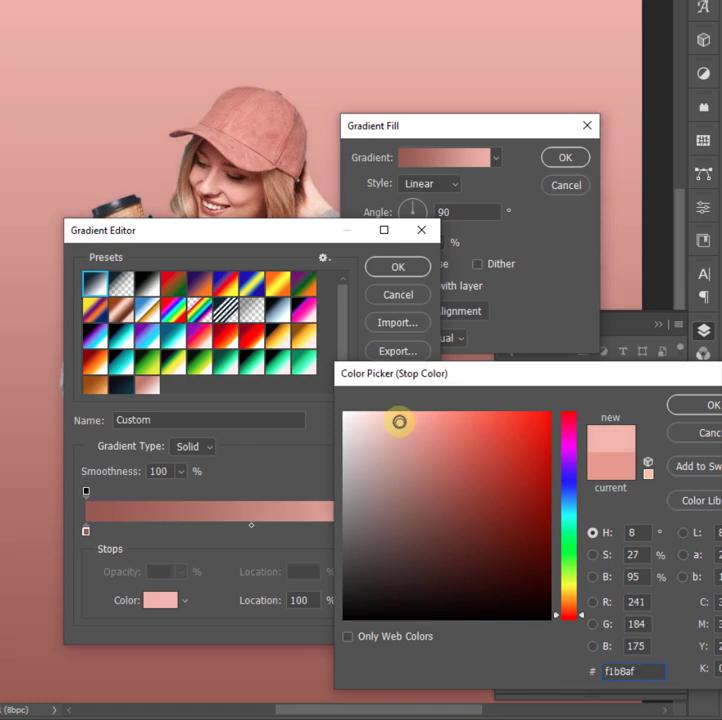
left_click_drag(395, 420, 386, 408)
left_click(672, 405)
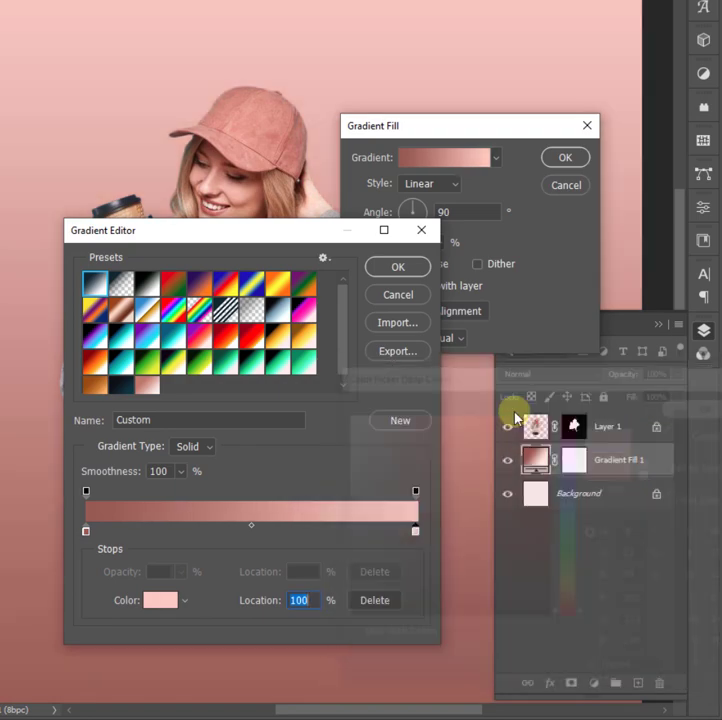
left_click(397, 267)
left_click(422, 188)
- Make the gradient radial and reversed, move its centre up, and set Scale to 120%
left_click(416, 212)
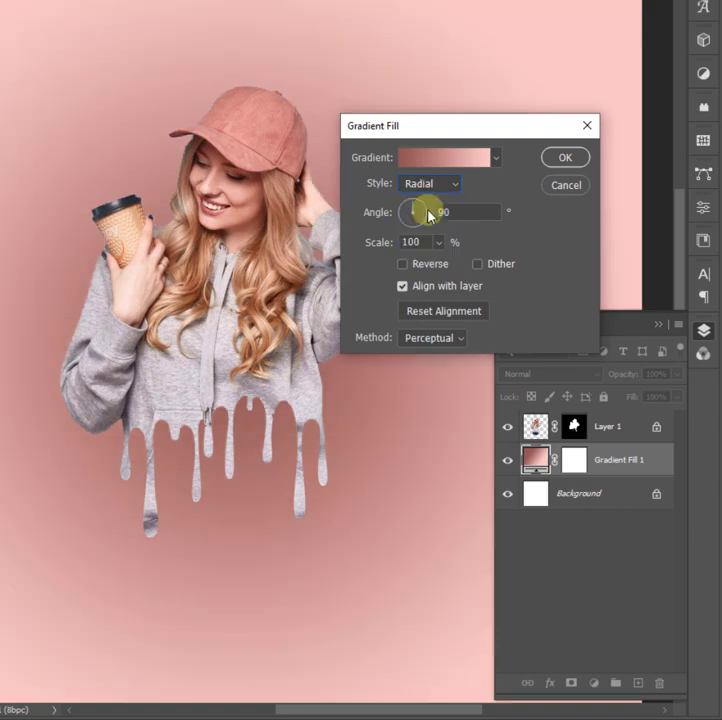
left_click(407, 268)
left_click_drag(256, 346, 264, 207)
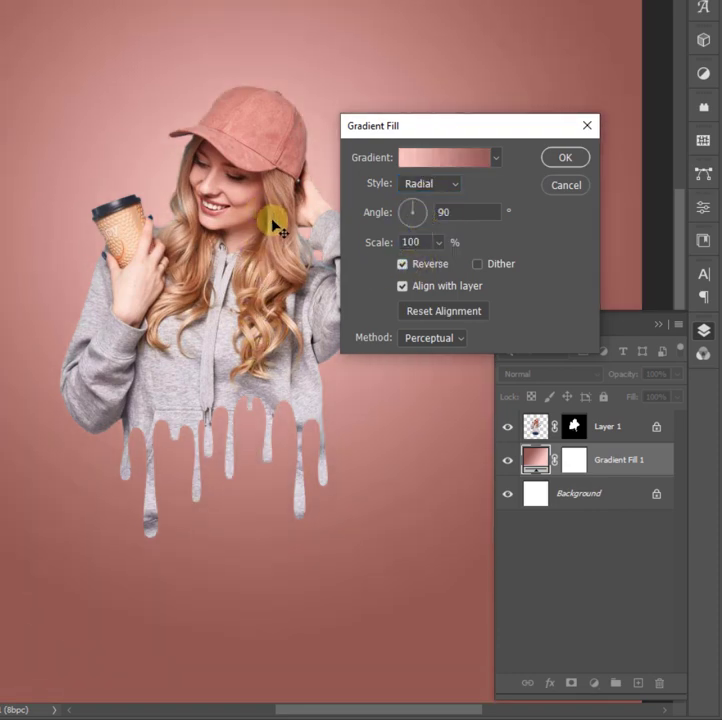
left_click_drag(422, 242, 383, 242)
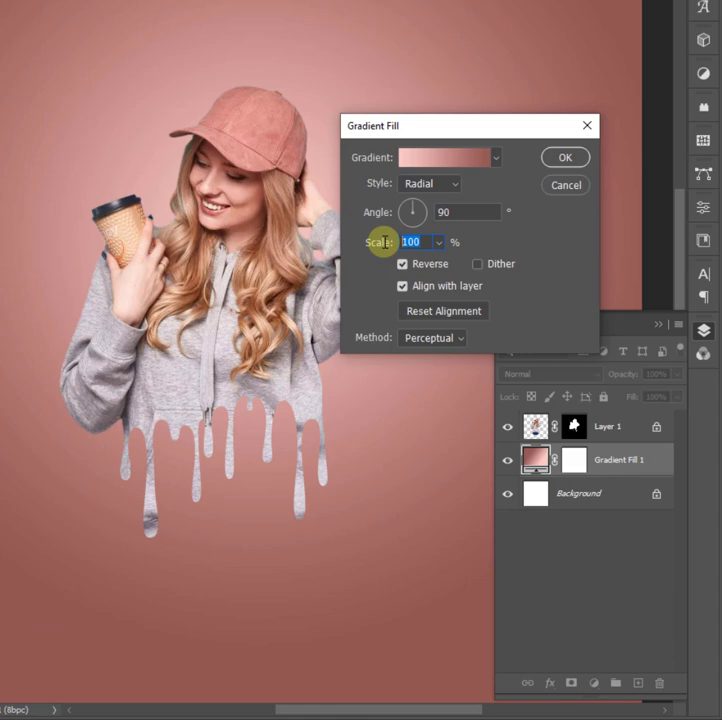
type("120")
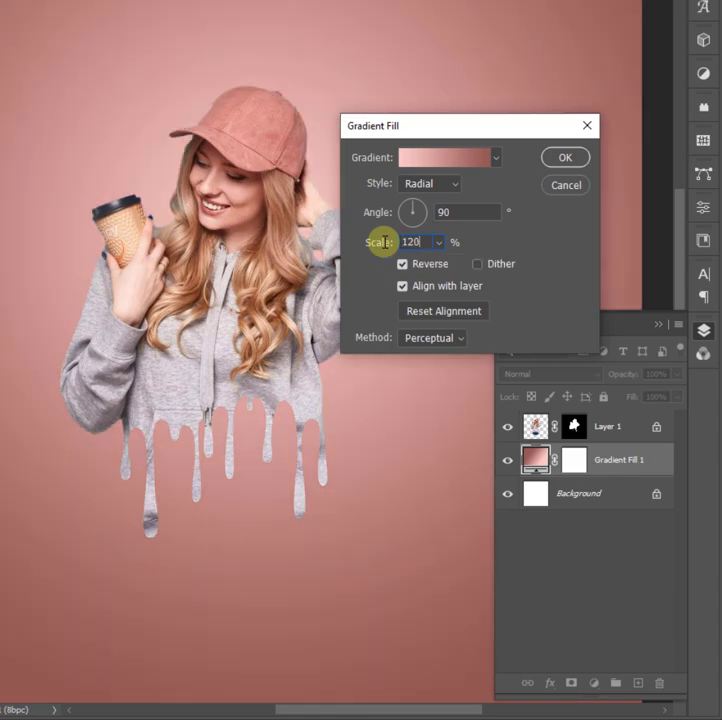
left_click(193, 357)
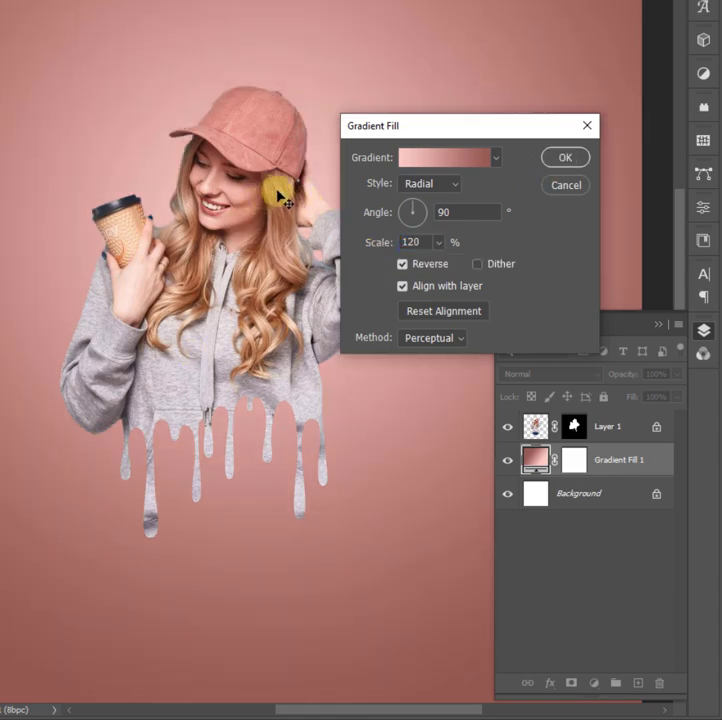
left_click(560, 158)
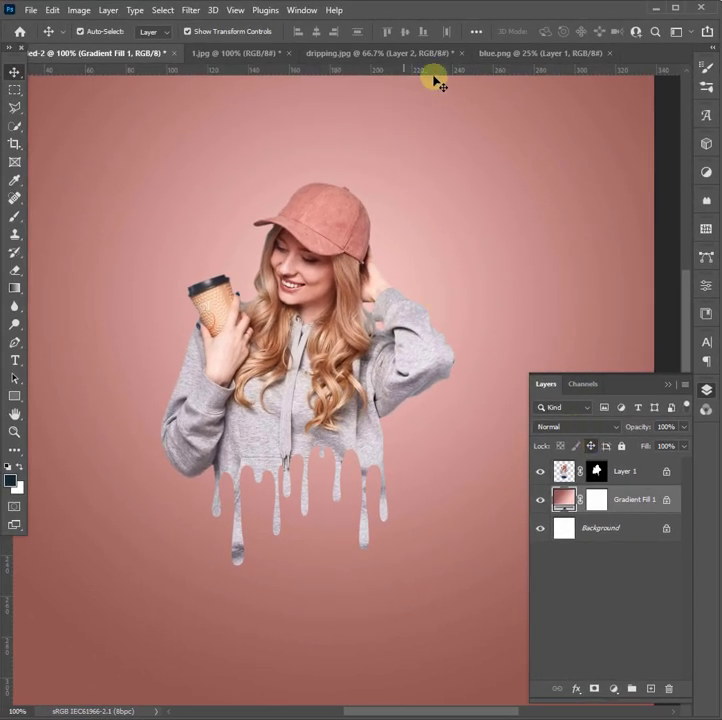
- Bring the navy splatter from blue.png in and shrink it to 32% behind her head
left_click(530, 54)
left_click_drag(382, 311, 343, 290)
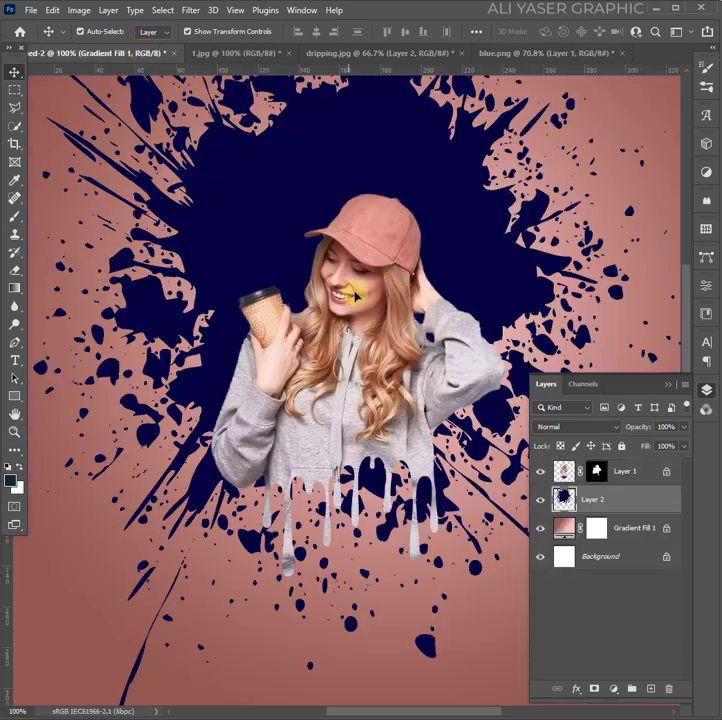
left_click_drag(468, 254, 455, 277)
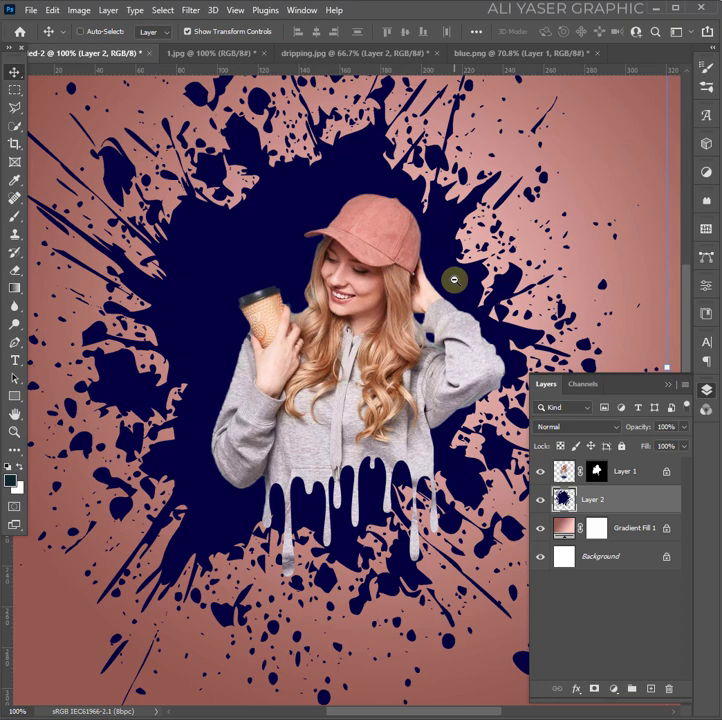
key("ctrl+minus")
left_click_drag(596, 336, 440, 324)
left_click_drag(395, 320, 405, 290)
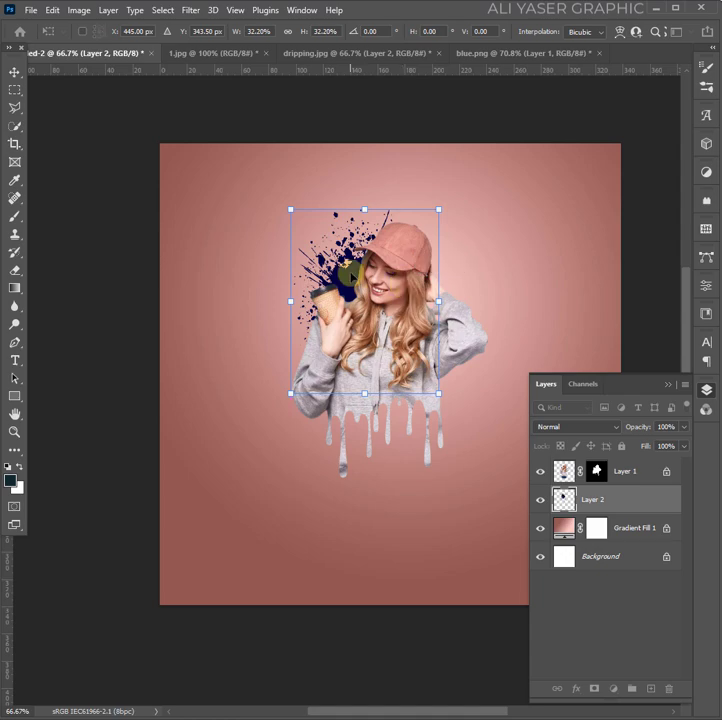
key("Return")
- Fit the canvas on screen and open the splatter layer's Blending Options
right_click(439, 351)
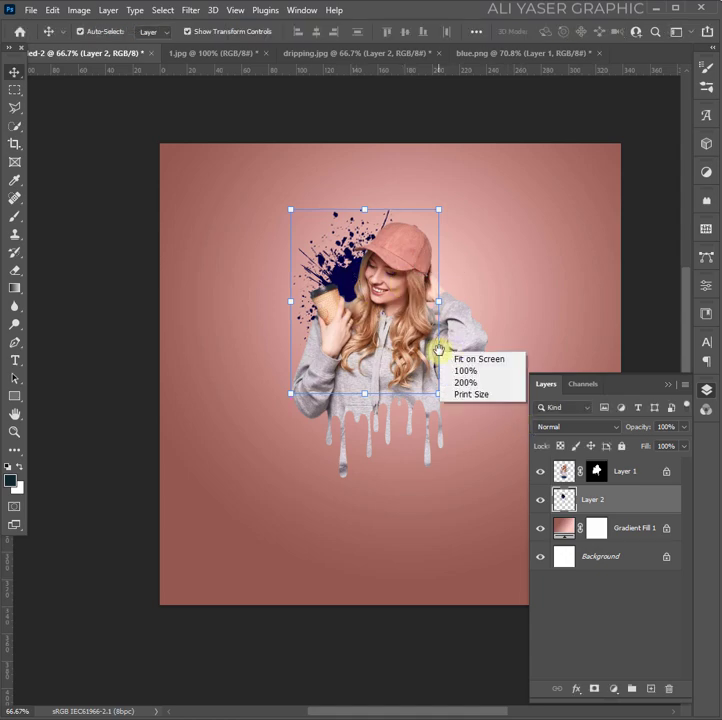
left_click(467, 359)
right_click(563, 499)
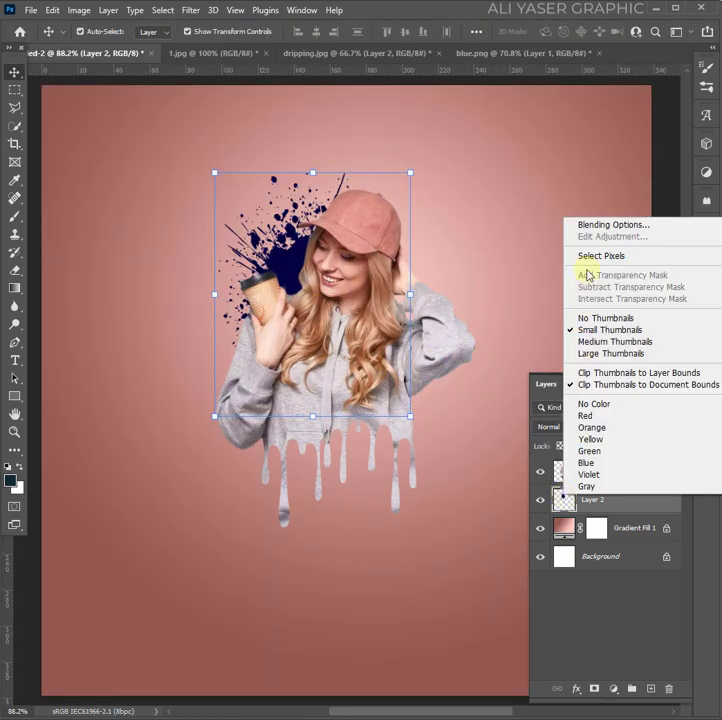
left_click(597, 226)
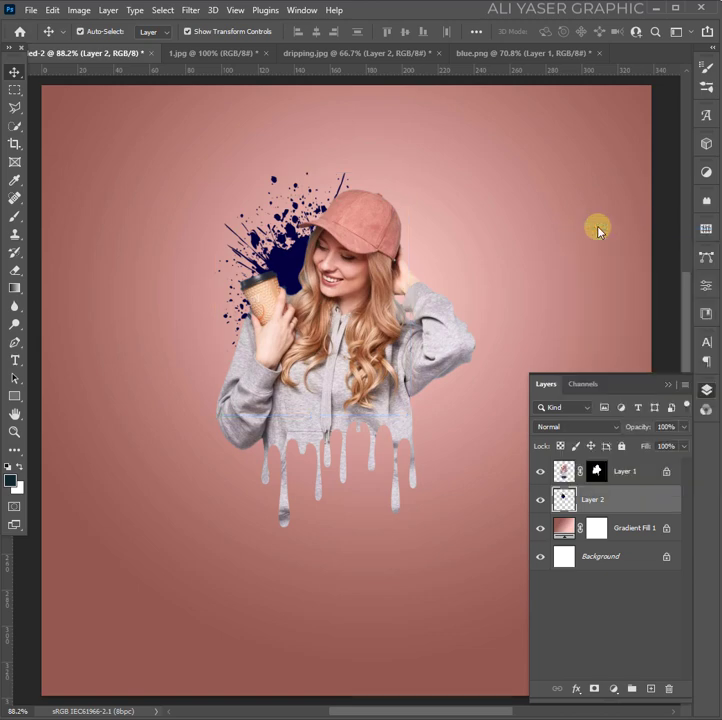
- Add a Color Overlay in dark rust brown #723e34 to the splatter layer
left_click_drag(282, 374, 228, 377)
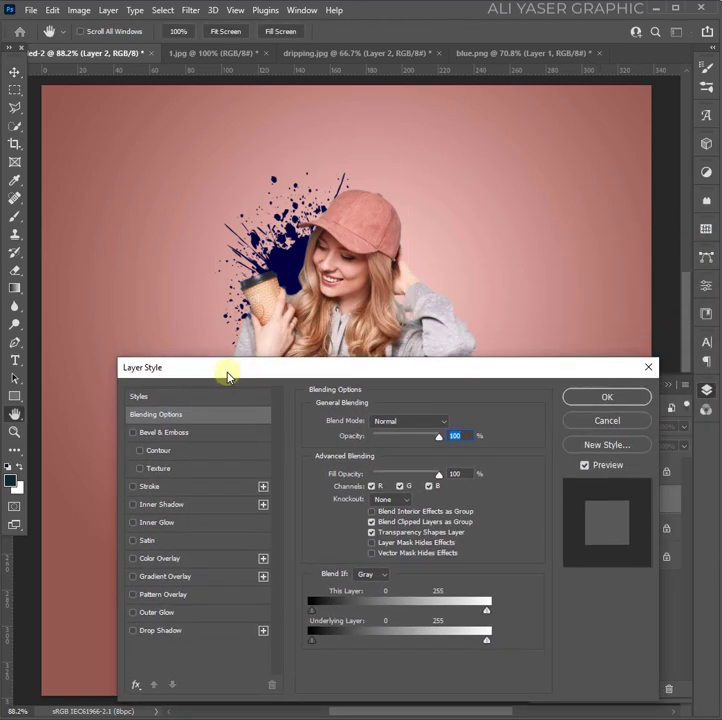
left_click(160, 558)
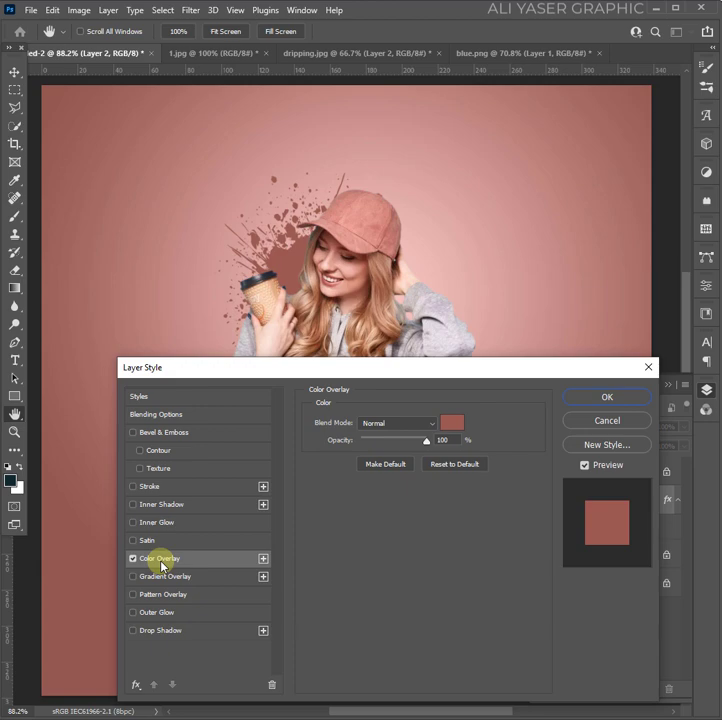
left_click(452, 424)
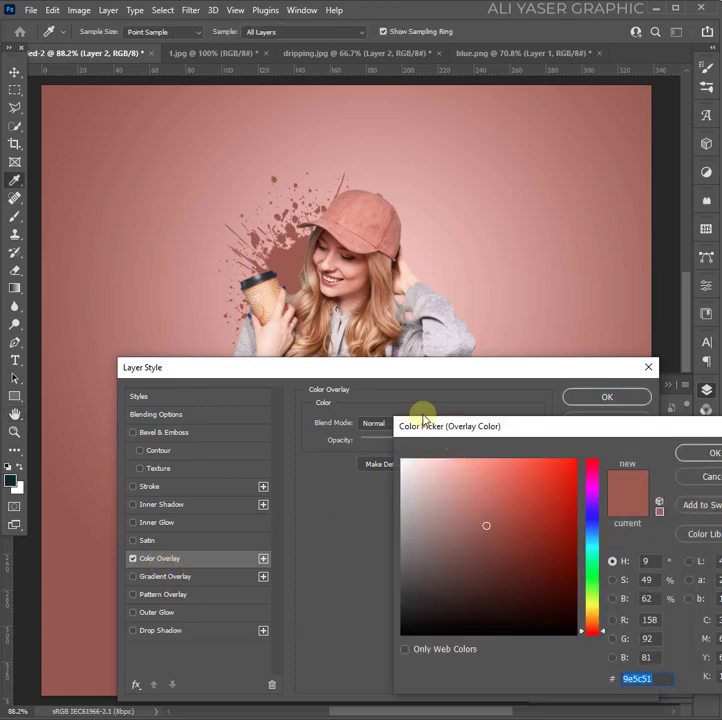
left_click(471, 477)
left_click_drag(490, 501, 485, 552)
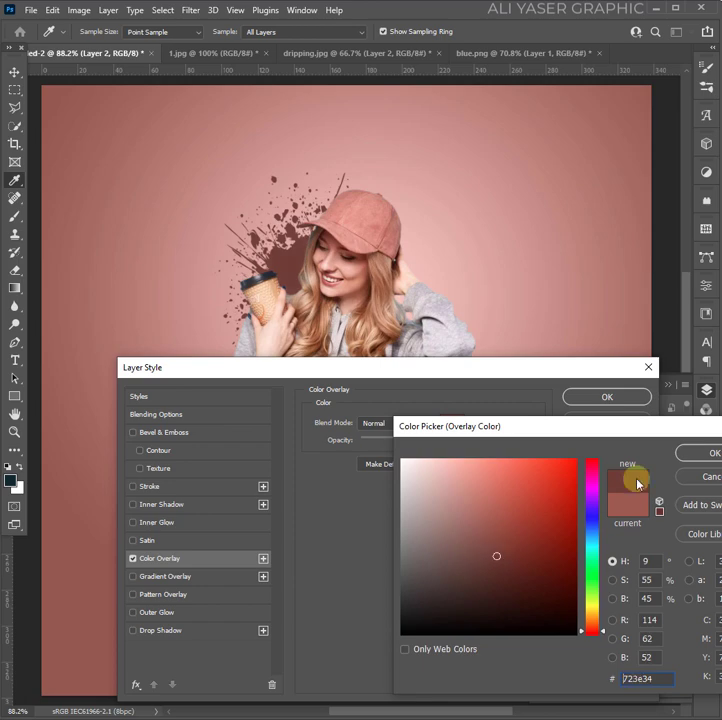
left_click(699, 455)
left_click(605, 397)
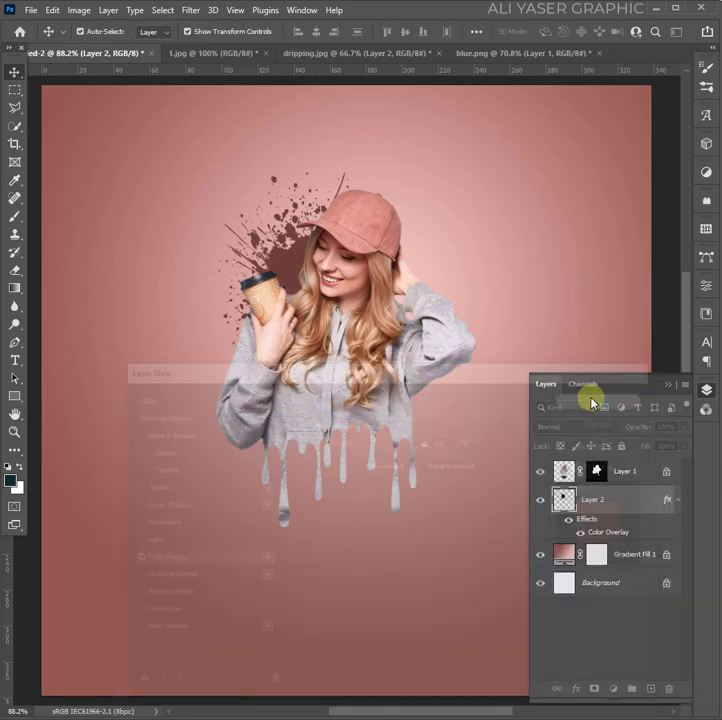
- Duplicate the splatter and rotate the copy about 45 degrees behind her head
left_click_drag(600, 501, 650, 689)
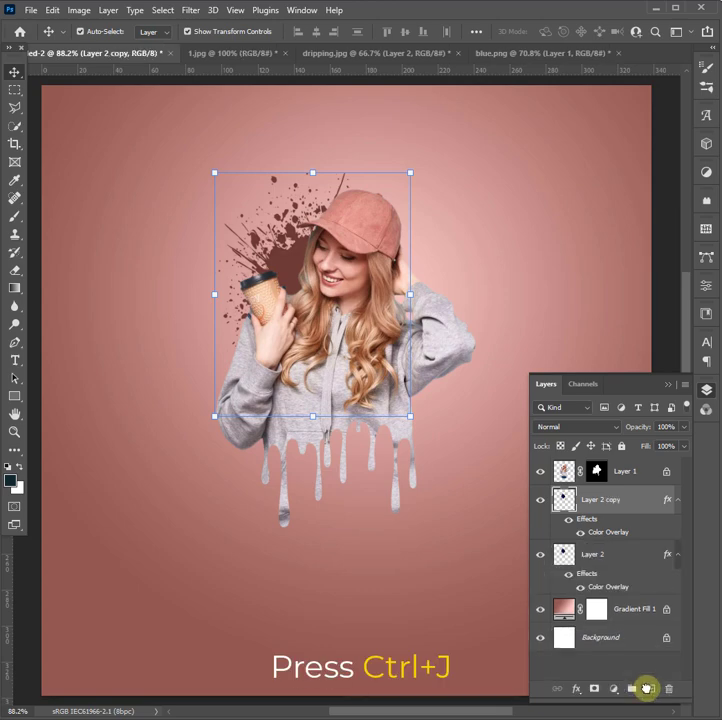
key("ctrl+t")
left_click_drag(356, 155, 452, 281)
key("Left")
key("Left")
key("Left")
key("Left")
key("Left")
key("Left")
key("Left")
key("Left")
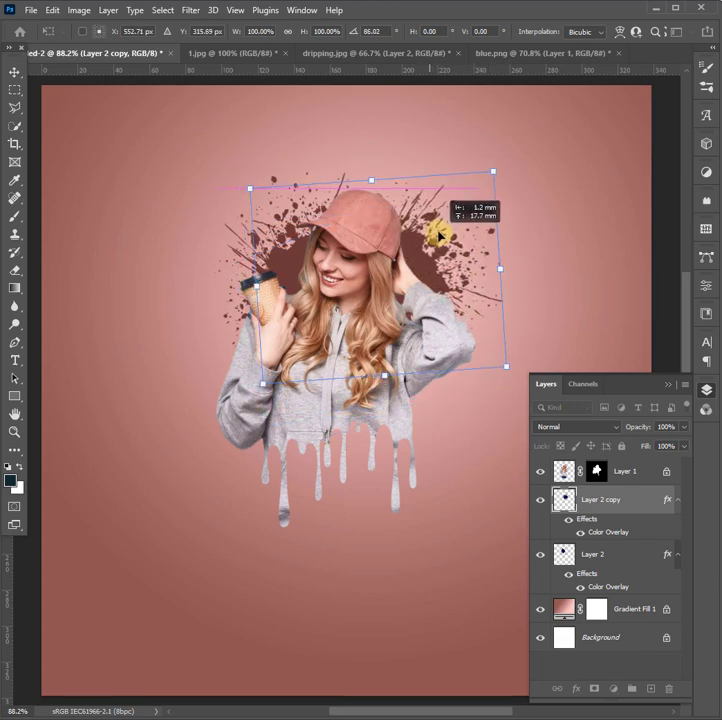
left_click_drag(437, 233, 421, 216)
left_click_drag(533, 274, 443, 251)
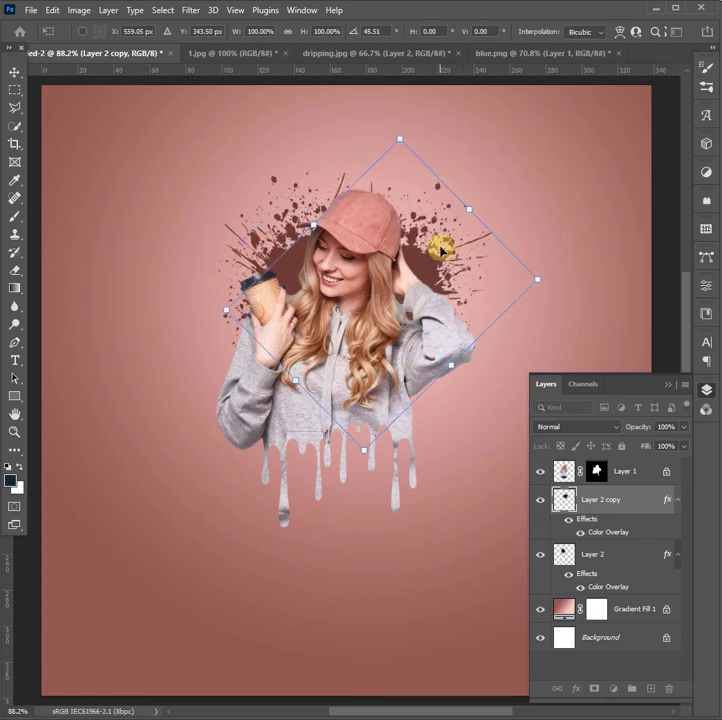
key("Return")
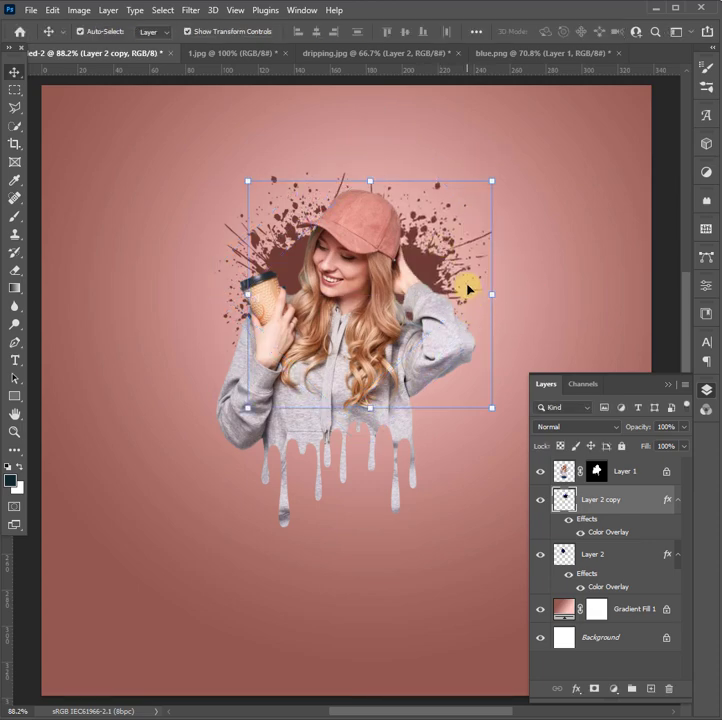
- Shift the copy slightly right, deselect it, and collapse the Layers panel
left_click_drag(467, 288, 470, 256)
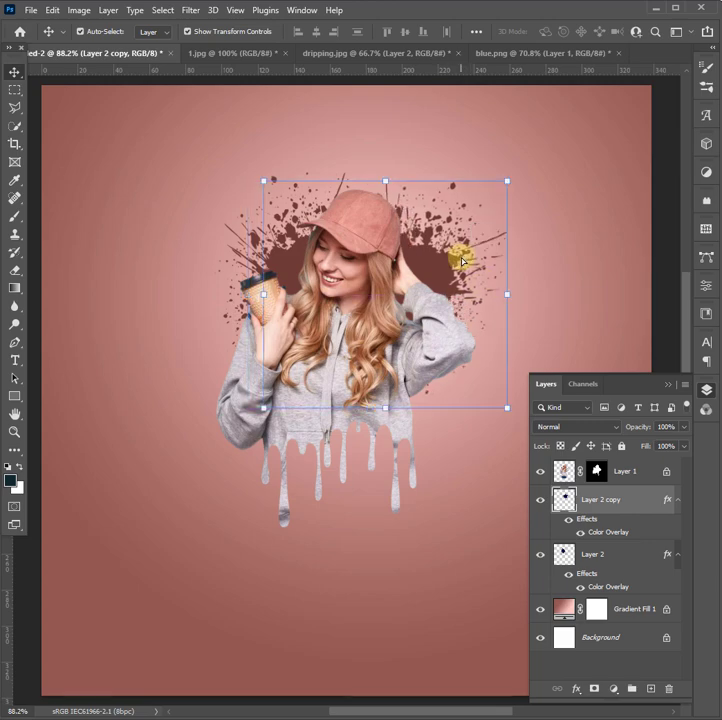
left_click(430, 530)
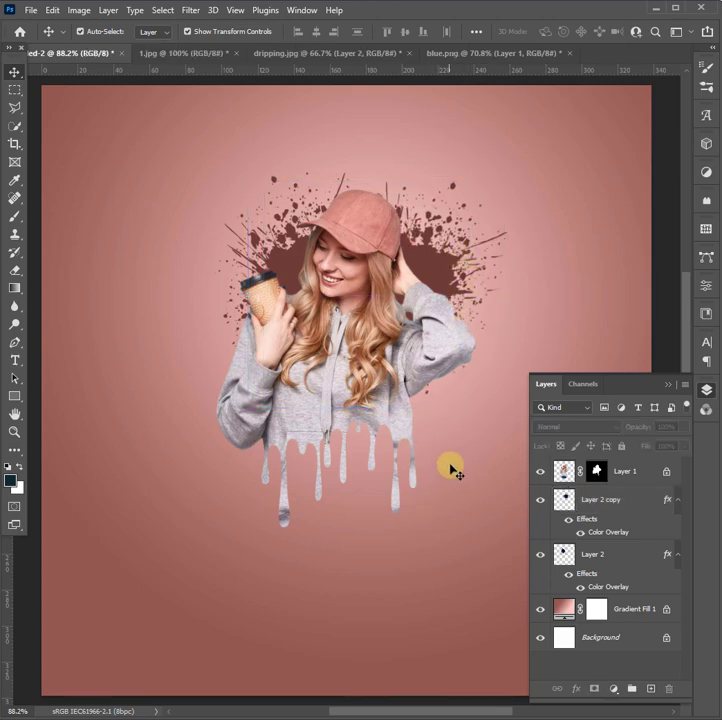
left_click(668, 387)
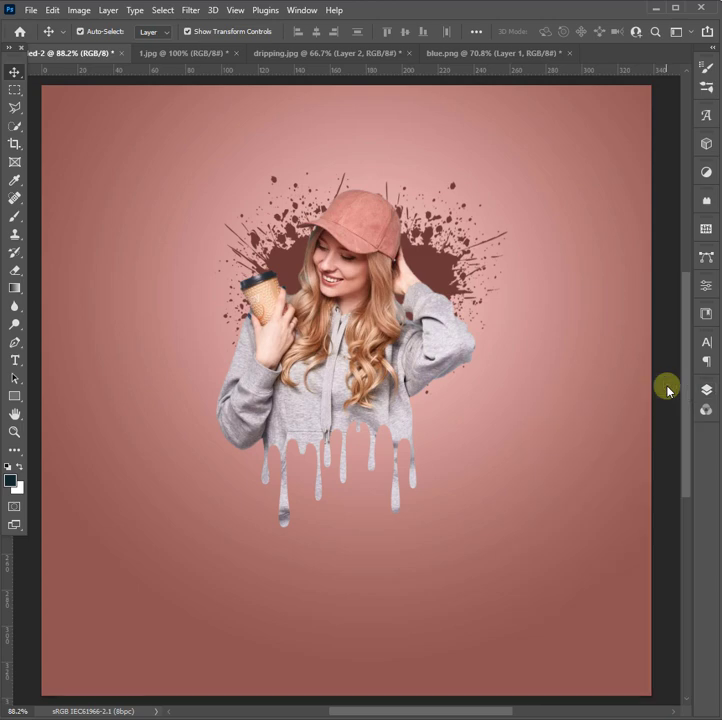